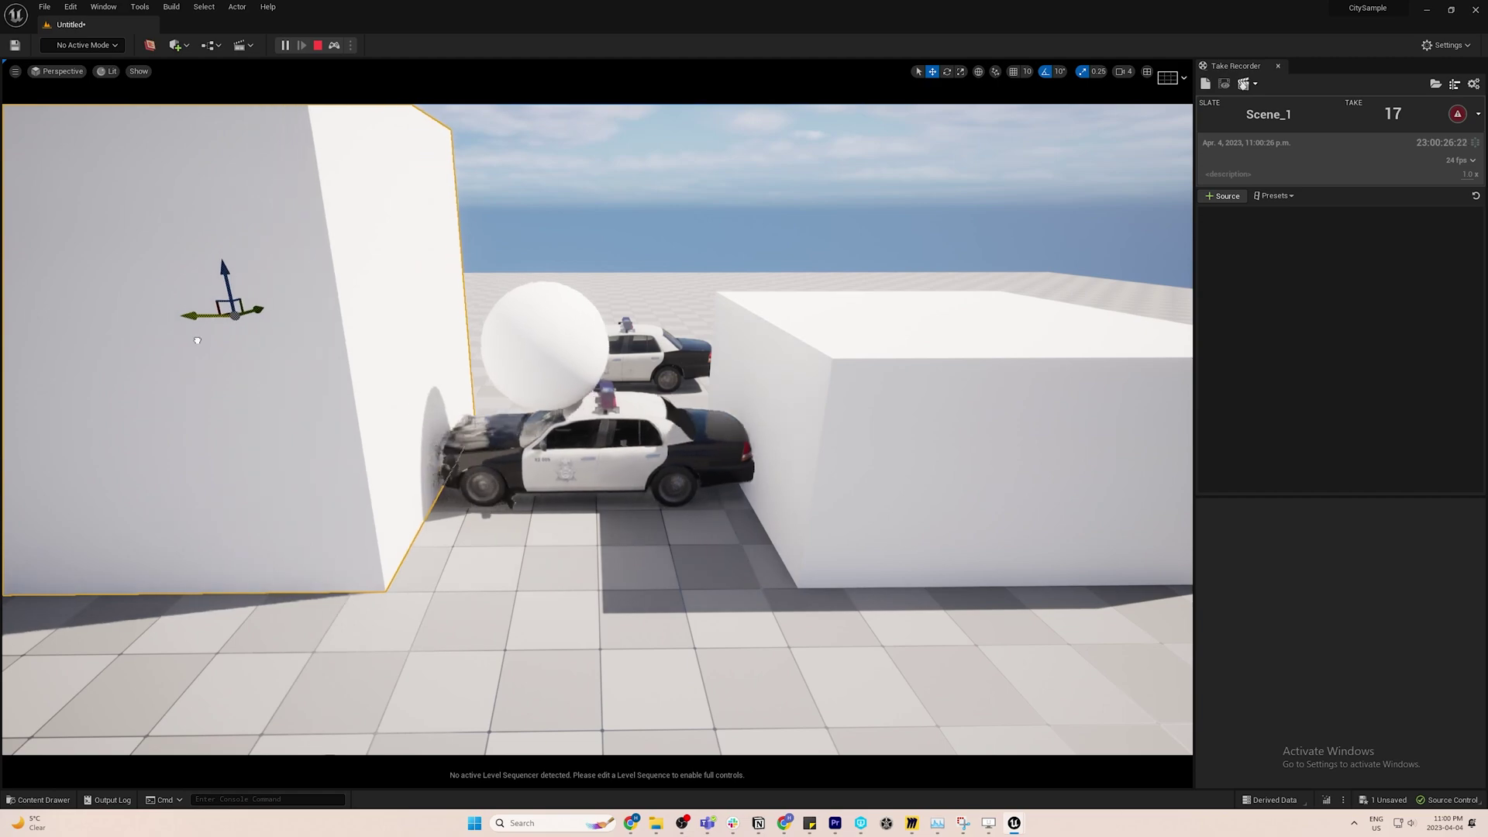
Slide the white wall to the right along its axis with the move gizmo.
left_click_drag(197, 341, 258, 343)
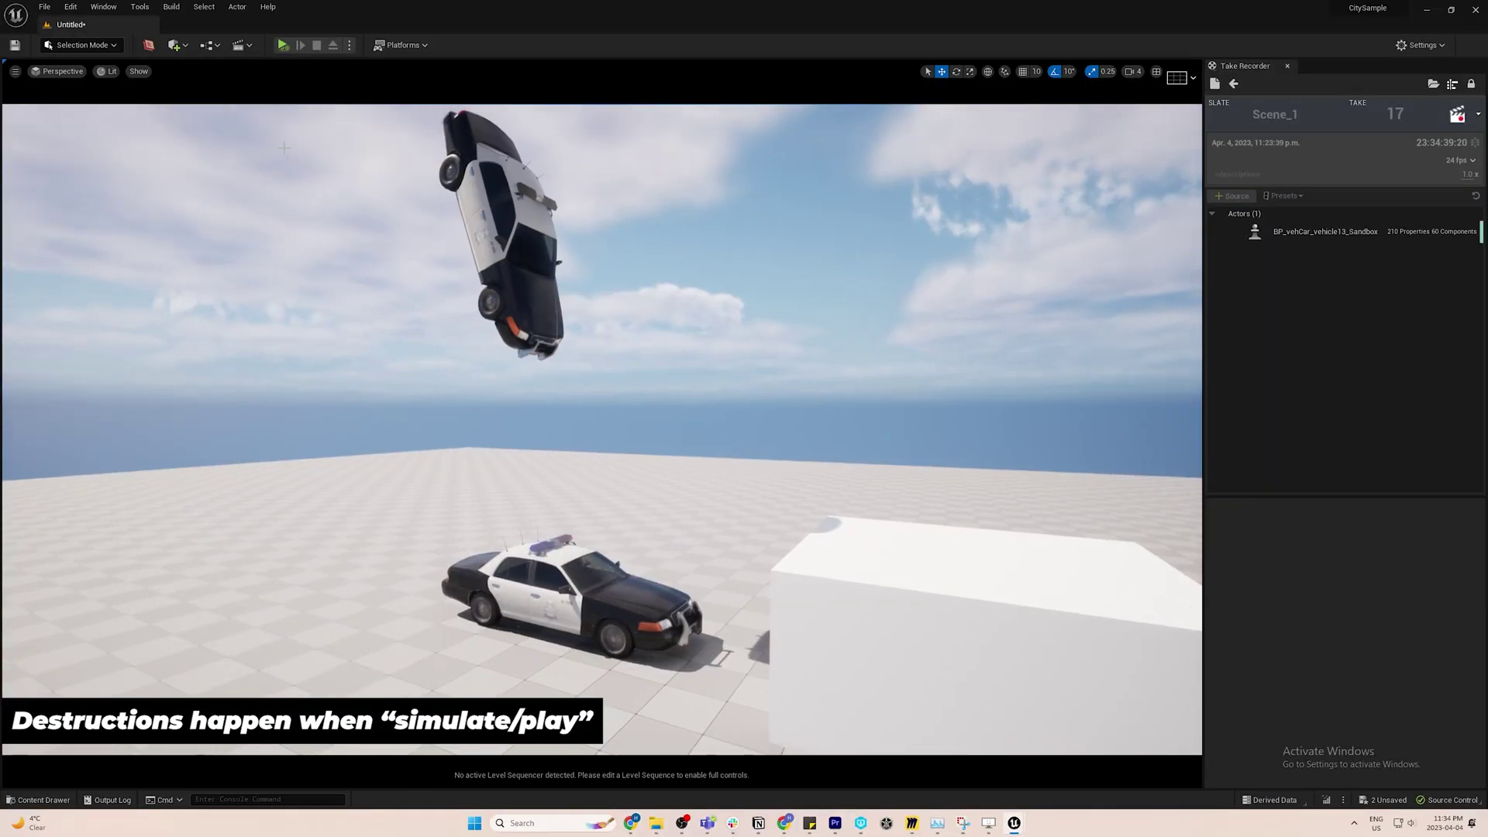
Play the level to simulate the police car crashing into the wall.
left_click(283, 44)
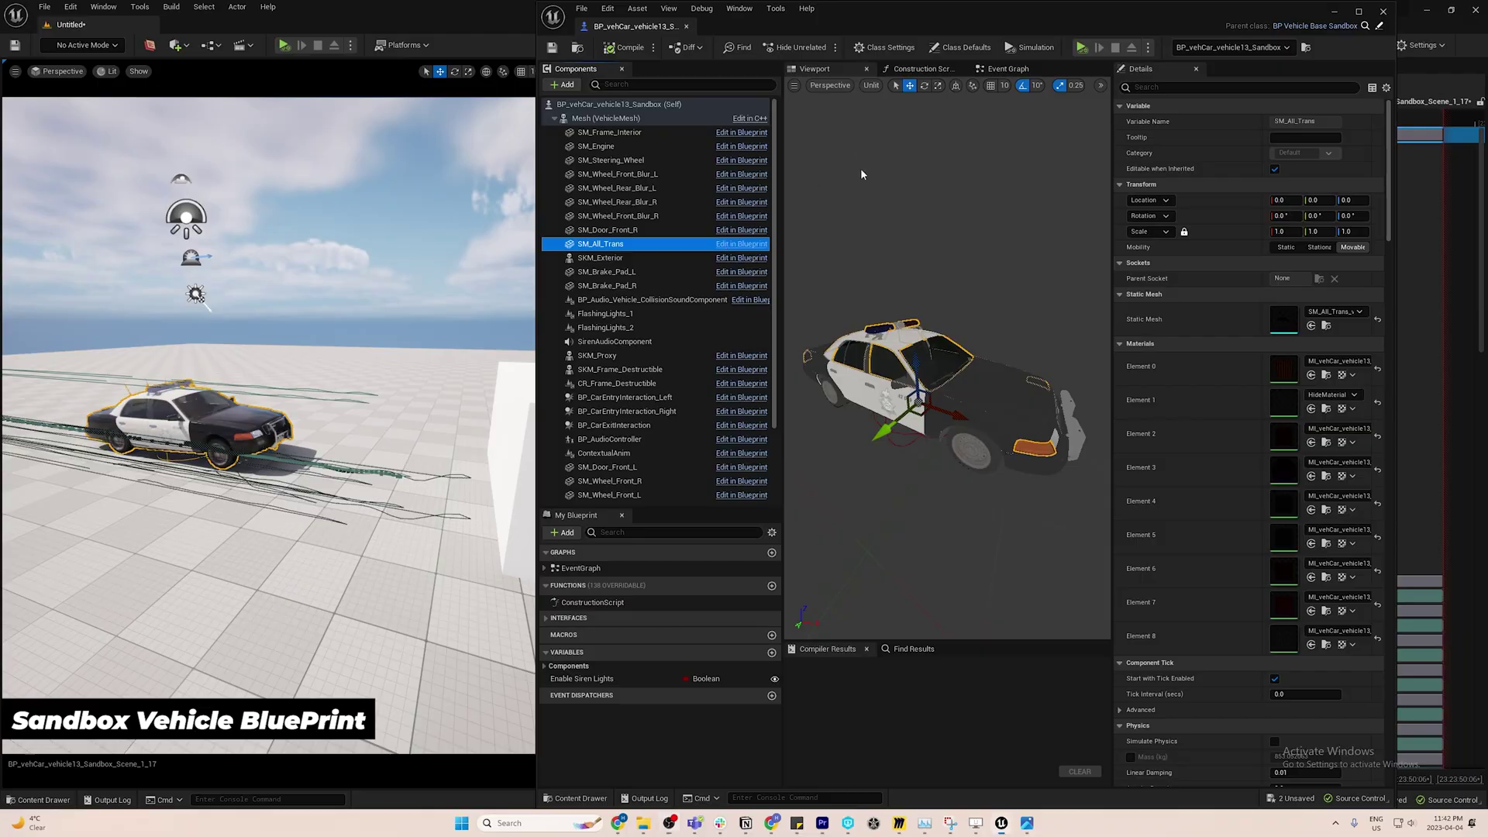
Select Mesh and the SM_ parts, then open the SKM_vehCar_vehicle13 skeletal mesh asset.
left_click(613, 119)
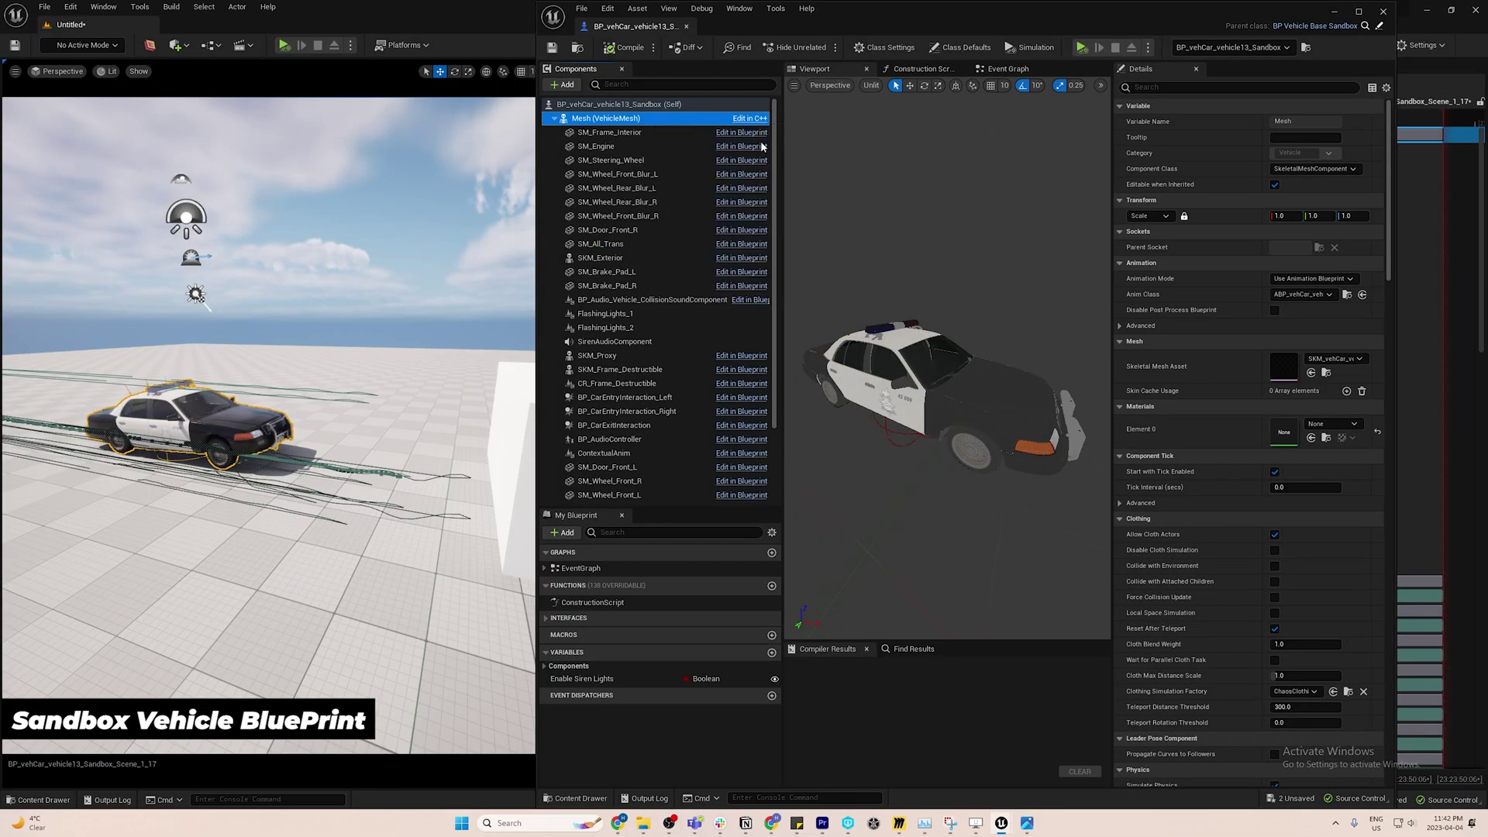
left_click(635, 134)
left_click(643, 245, "shift")
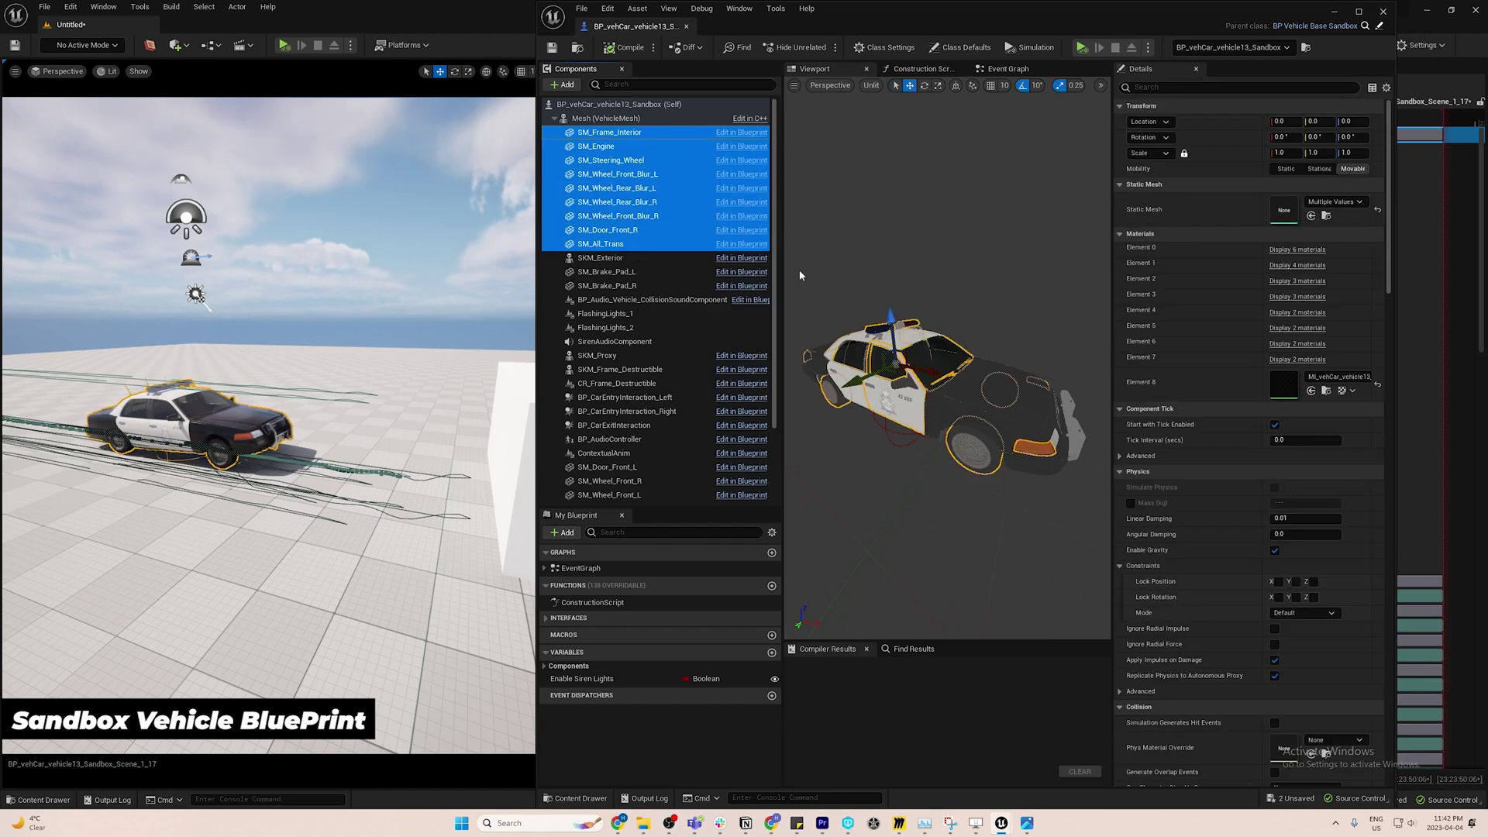
left_click(613, 119)
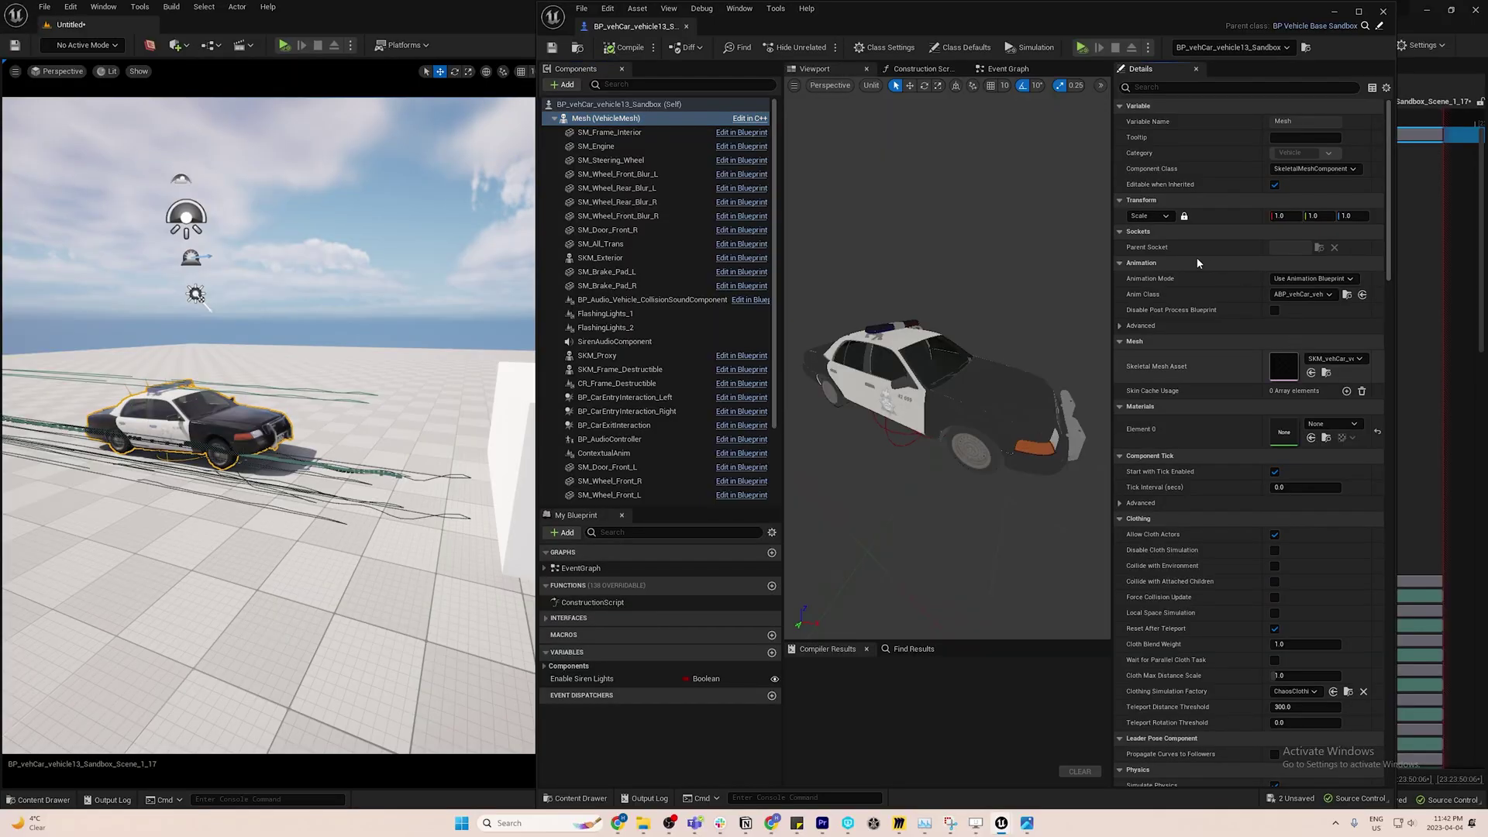
double_click(1284, 364)
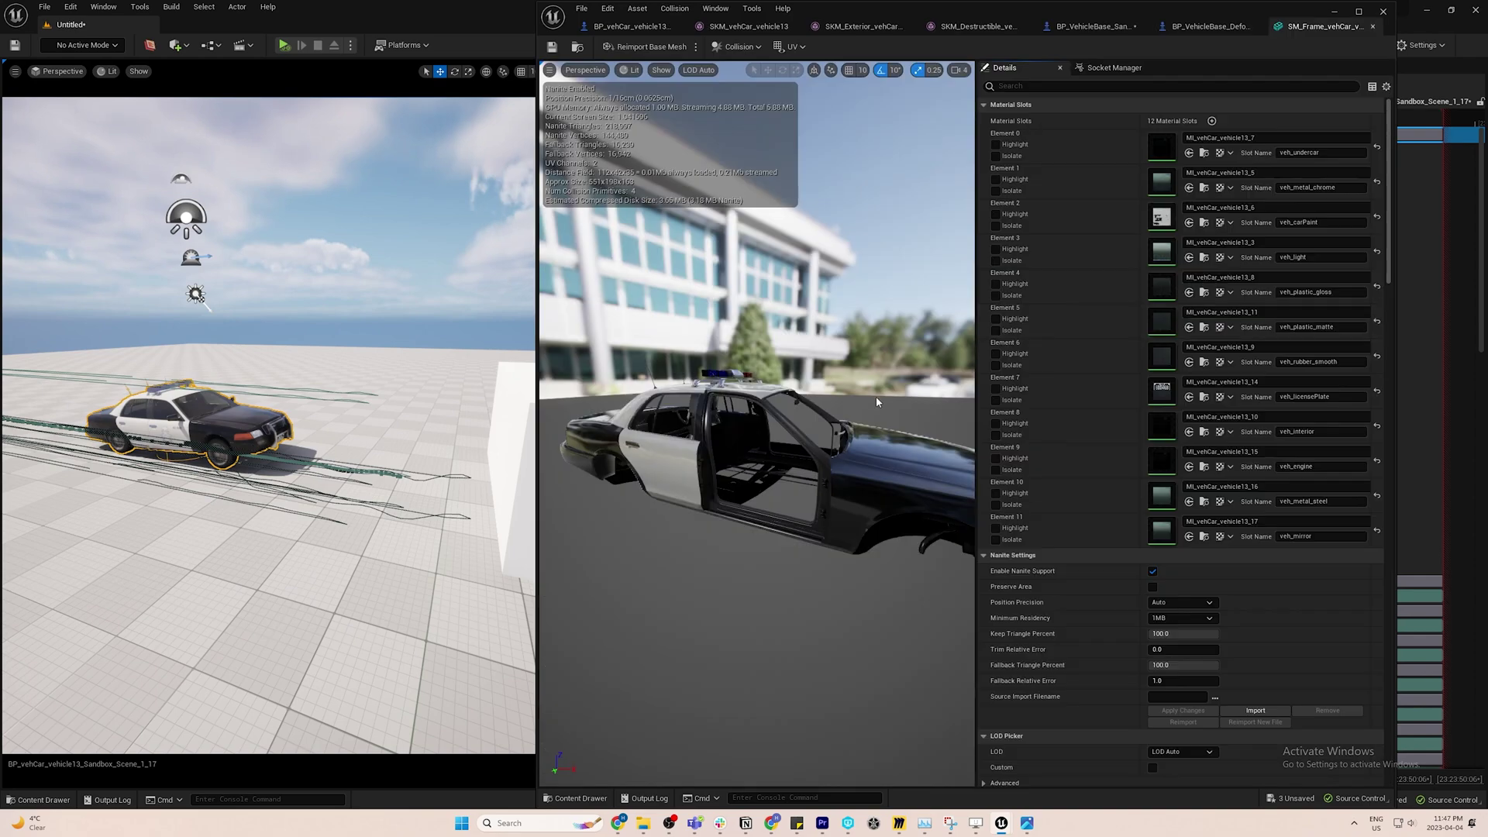
Orbit the car frame mesh and recorded skeleton previews to inspect them.
mouse_move(876, 402)
left_mouse_down()
mouse_move(806, 407)
mouse_move(853, 403)
left_mouse_up()
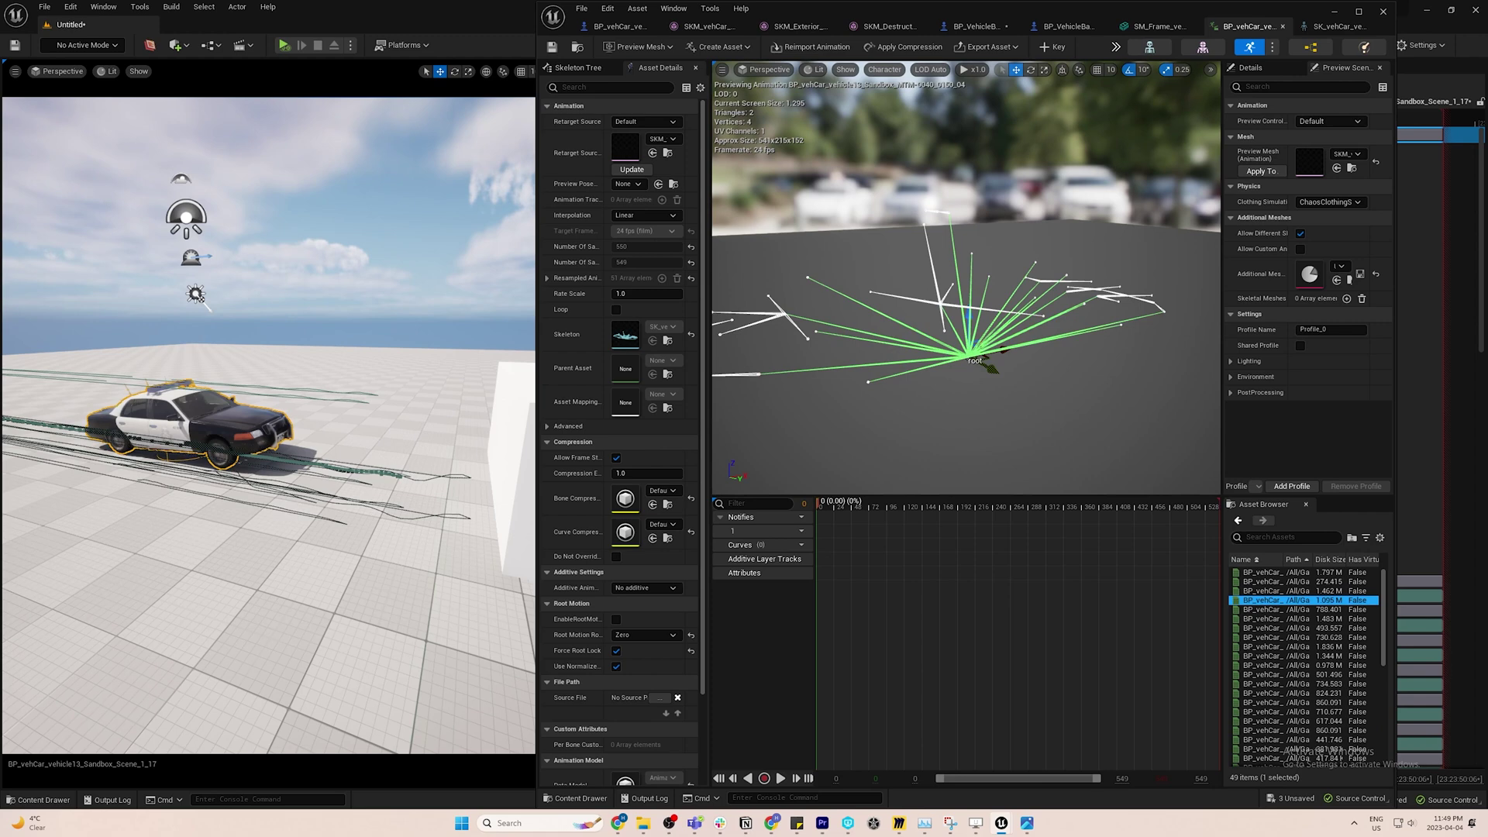
left_click_drag(969, 349, 806, 365)
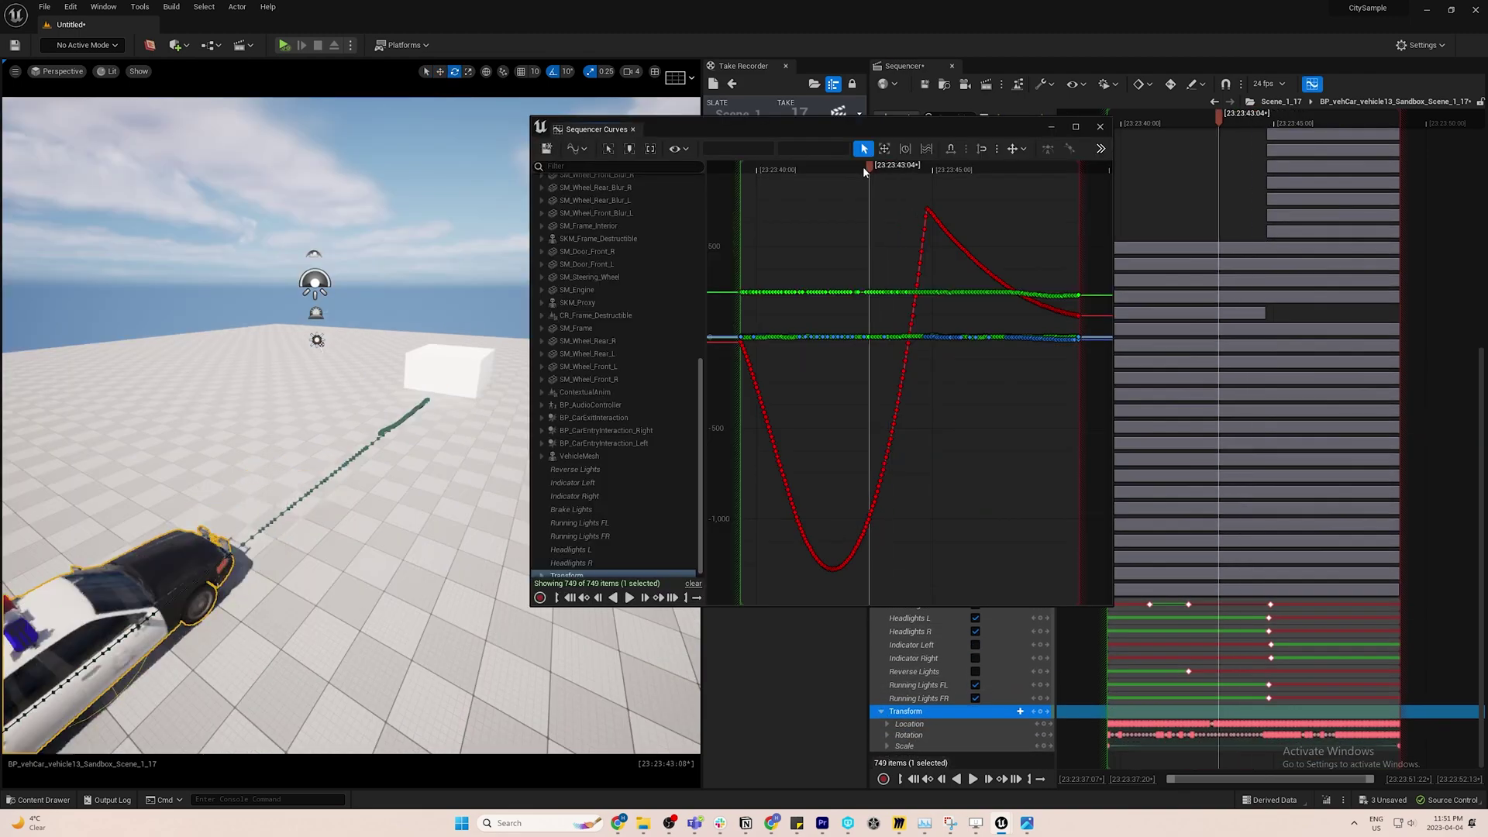
Scrub the car's recorded motion, open SKM_Exterior, and play back the take.
left_click_drag(876, 174, 915, 181)
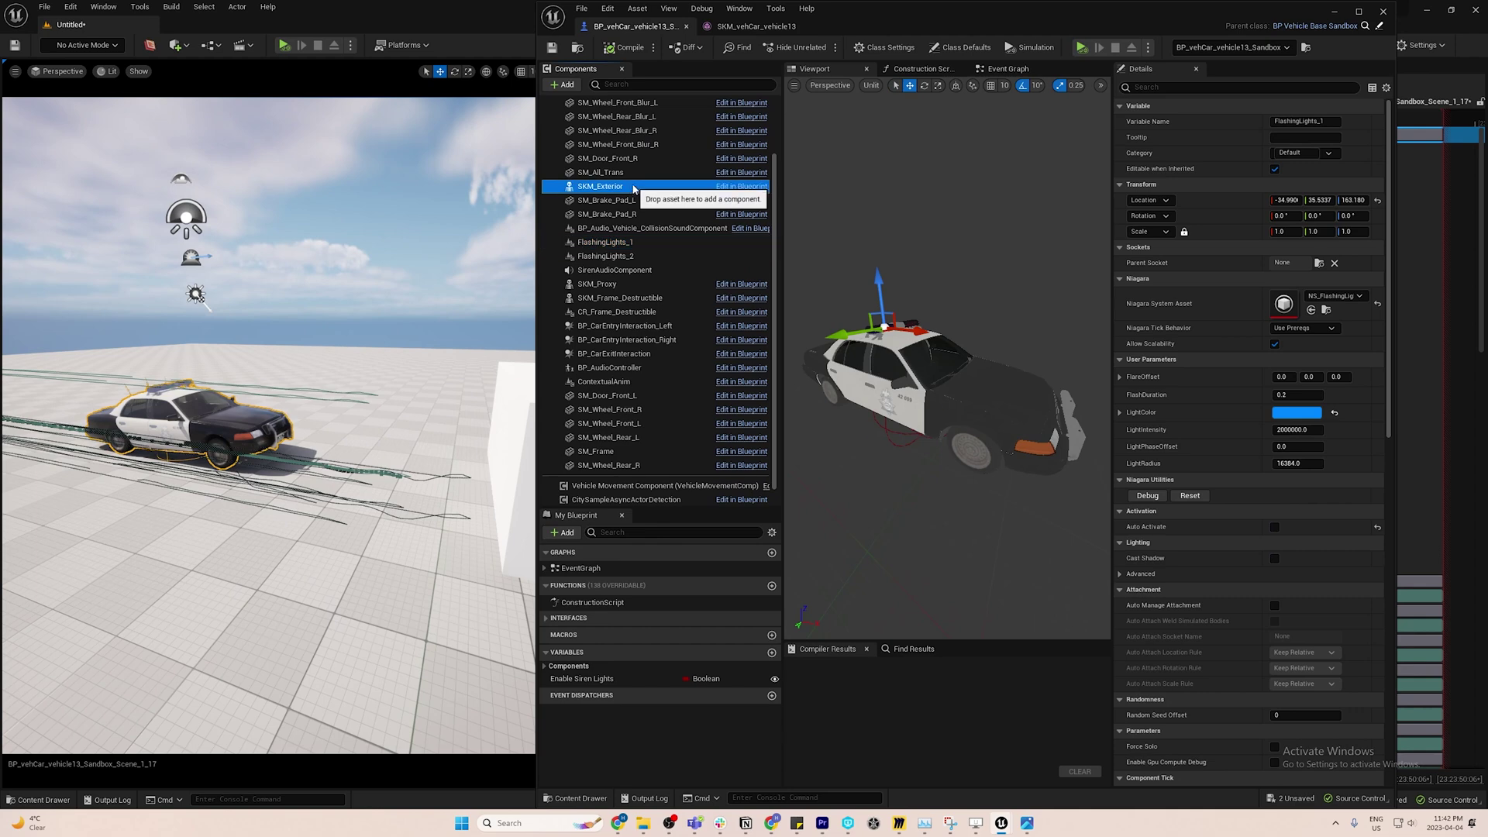
double_click(601, 187)
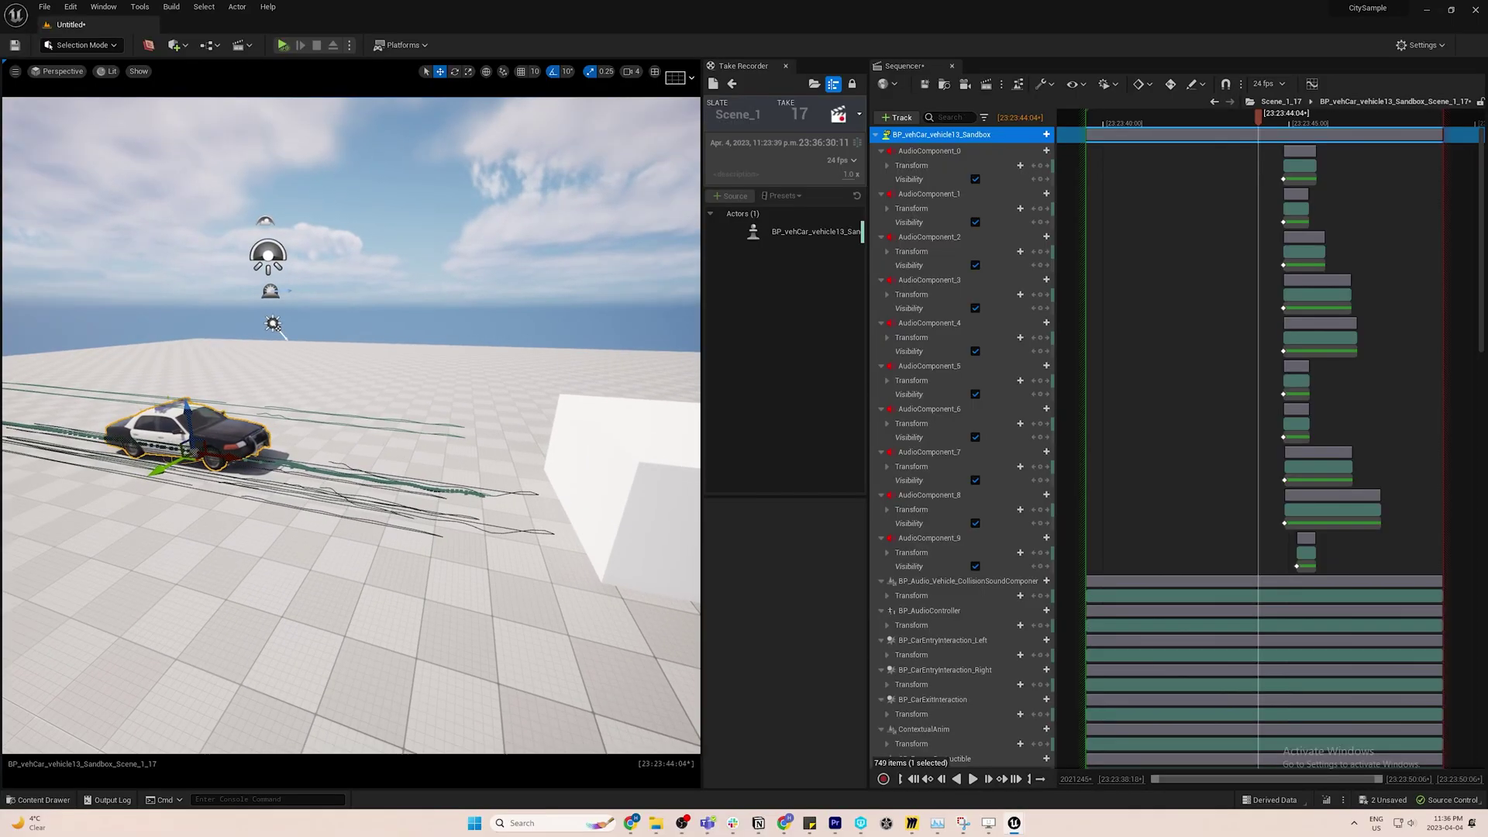
key("space")
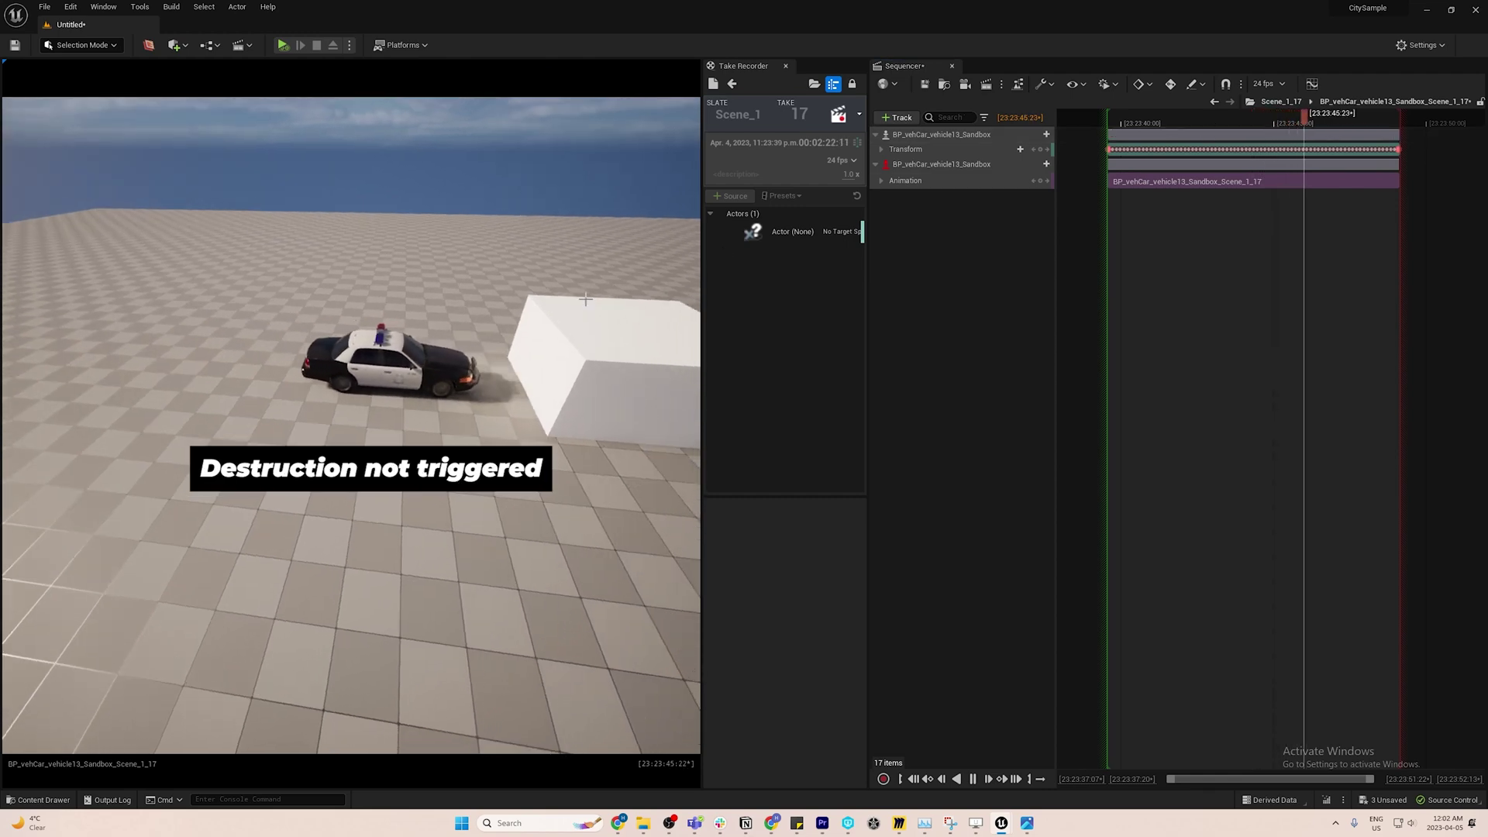
Rewind the Sequencer playhead to just before the crash.
left_click_drag(1192, 126, 1247, 124)
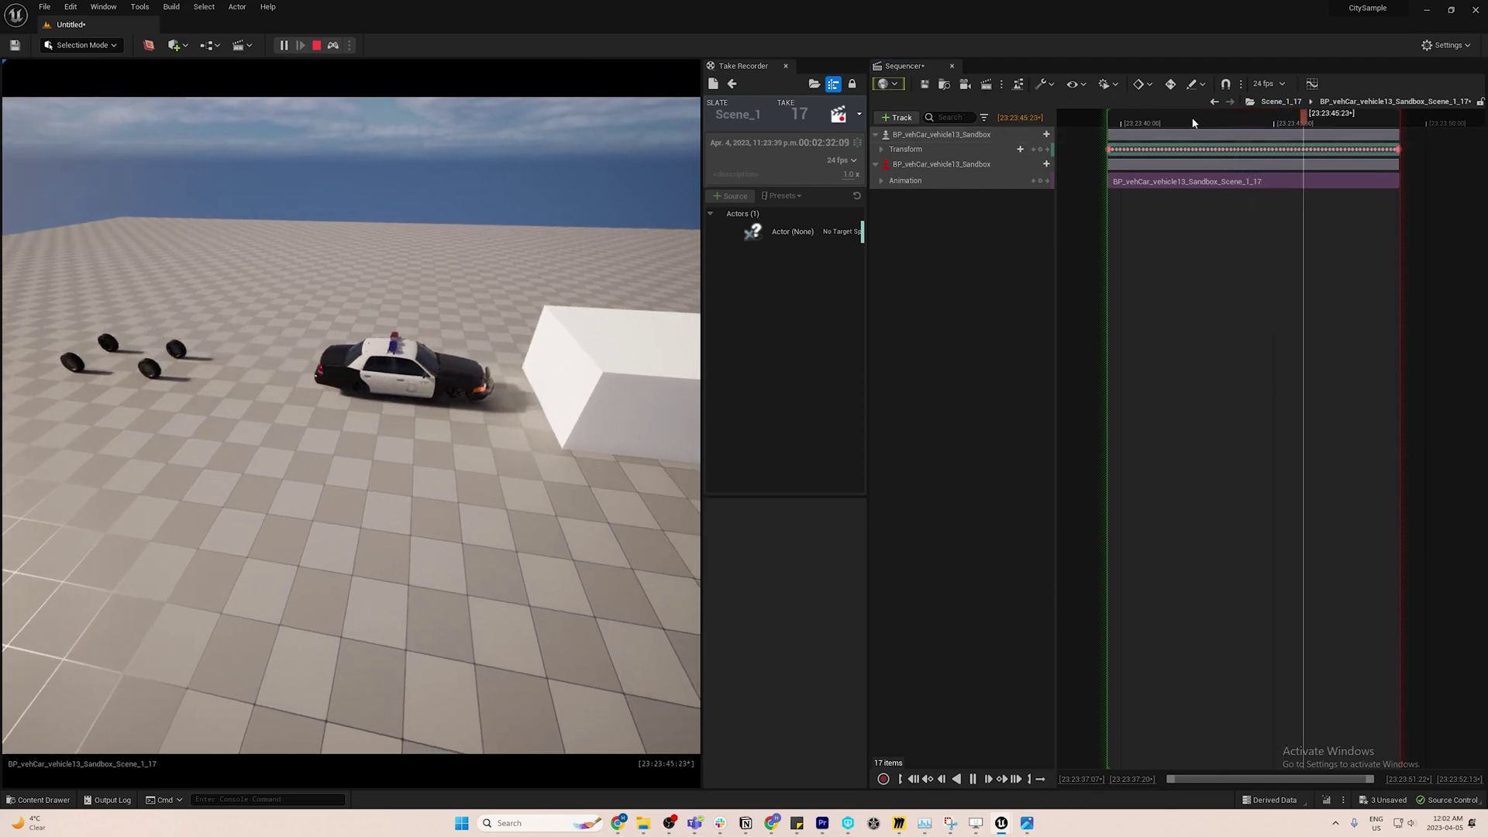
left_click_drag(1194, 122, 1259, 124)
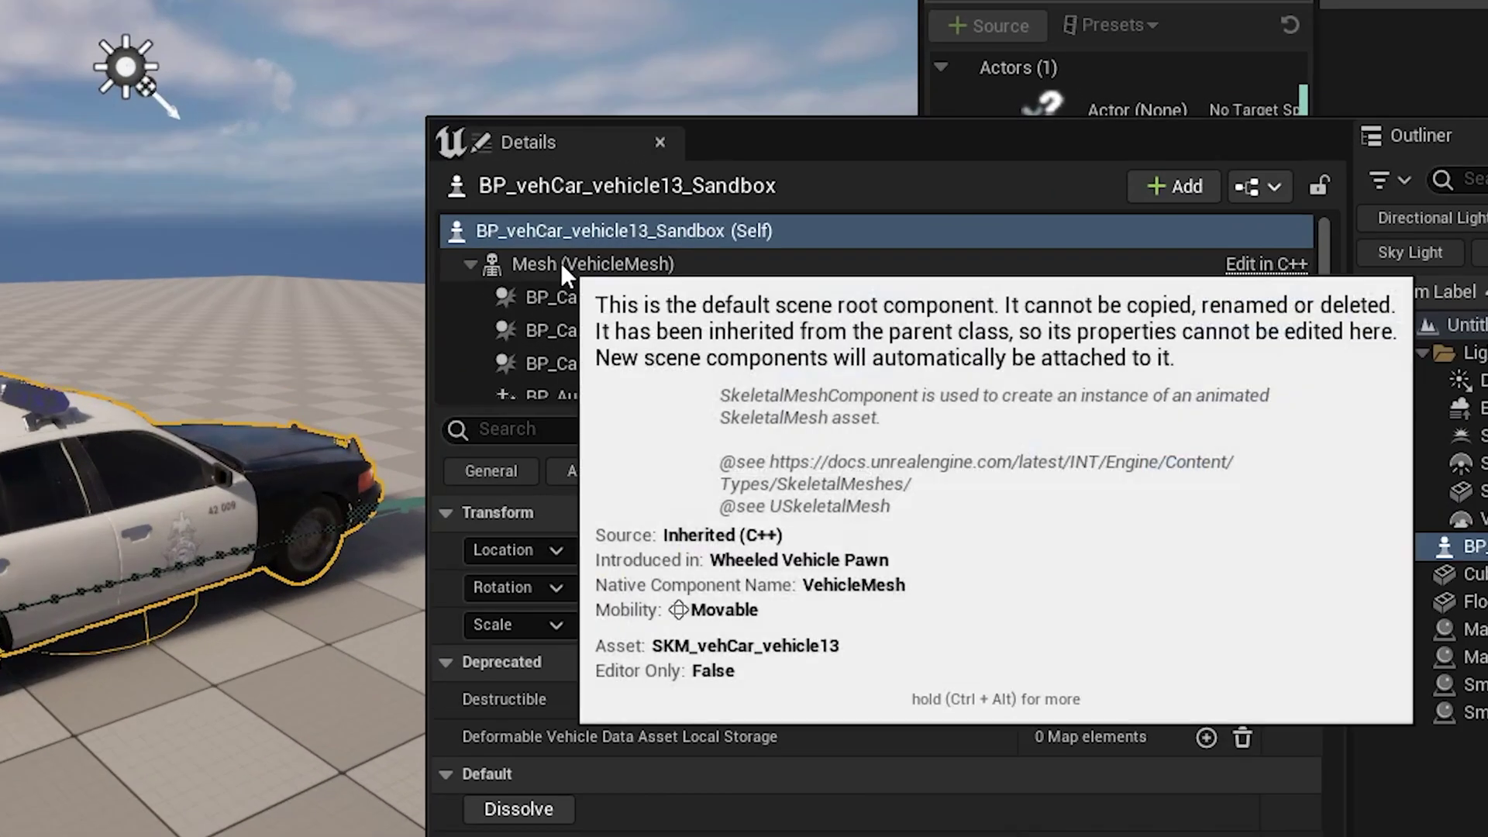
Filter VehicleMesh properties for 'simulat', turn off Simulate Physics, and simulate the level.
left_click(549, 295)
left_click(581, 368)
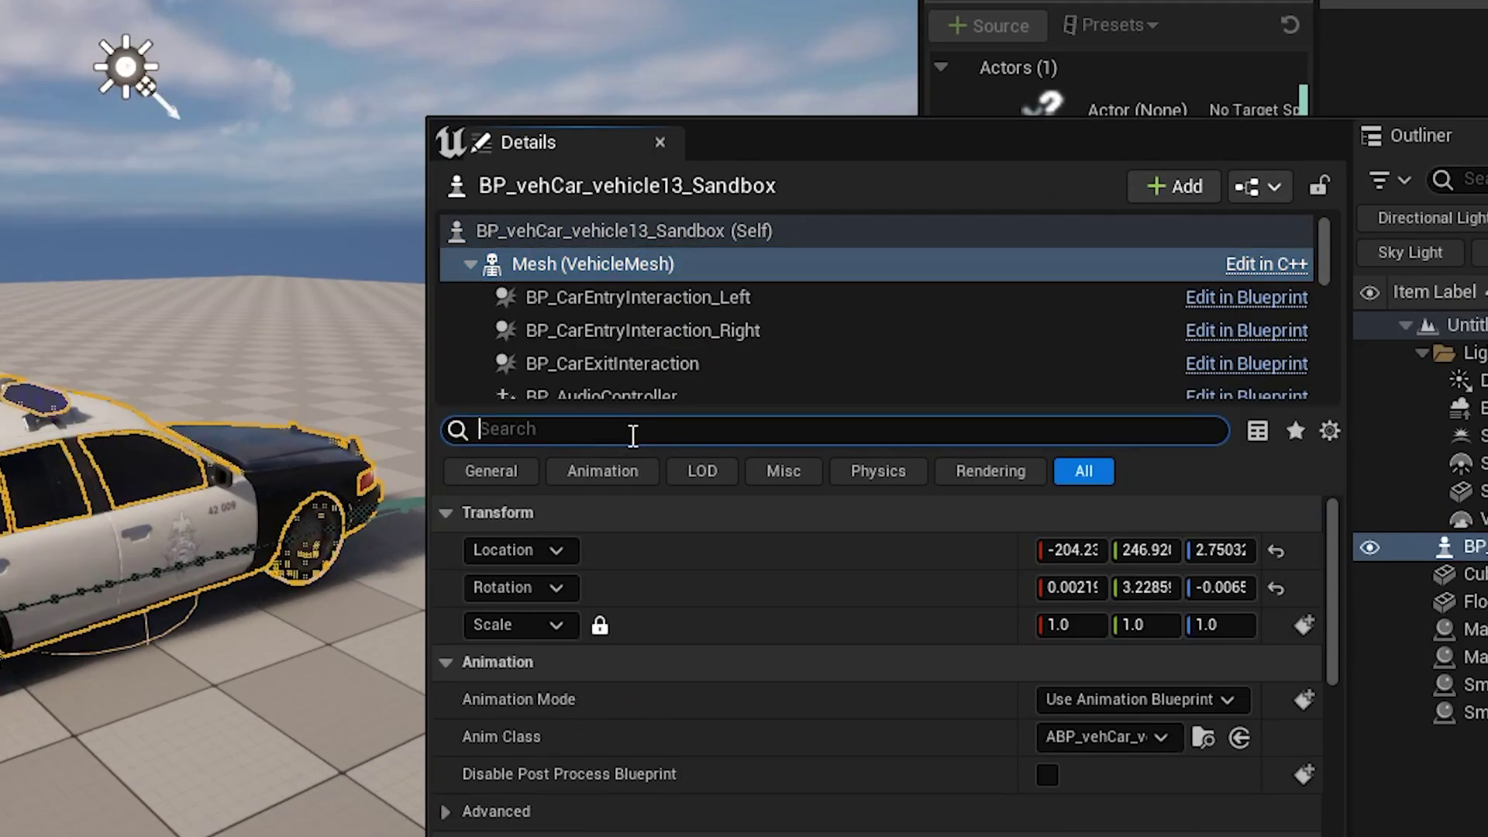
type("simu")
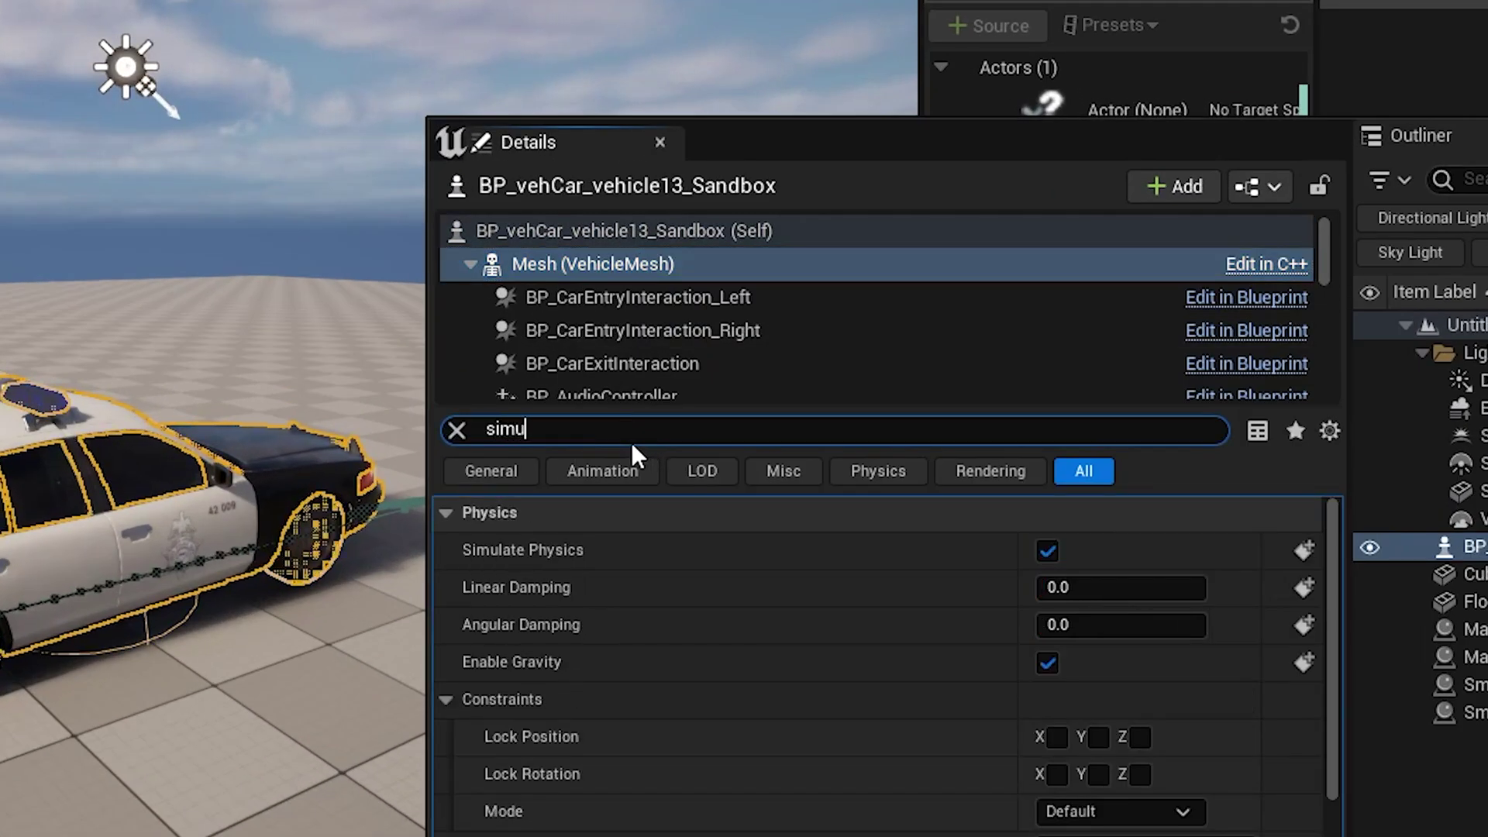
type("lat")
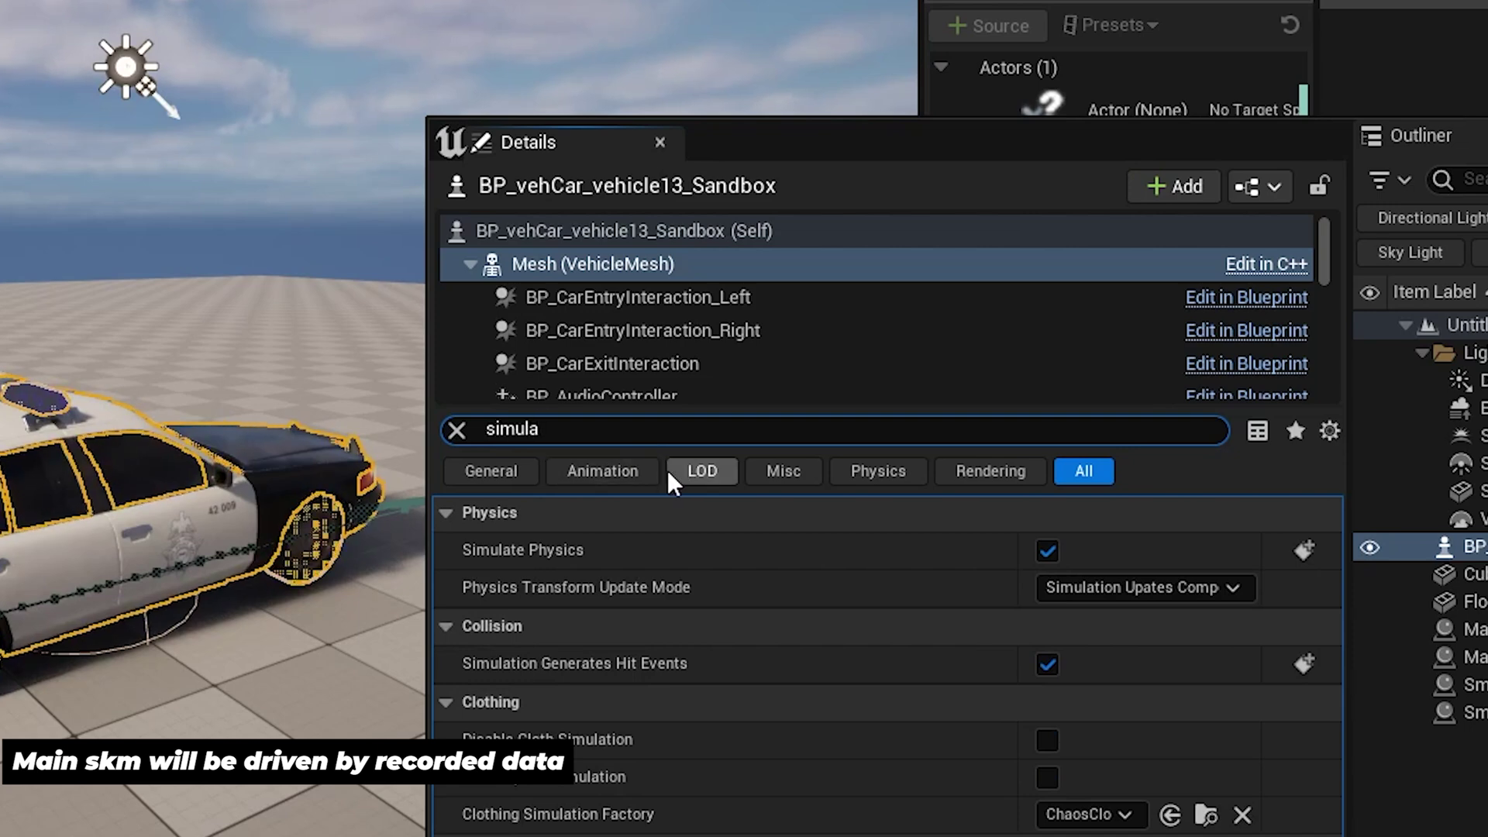
left_click(1048, 552)
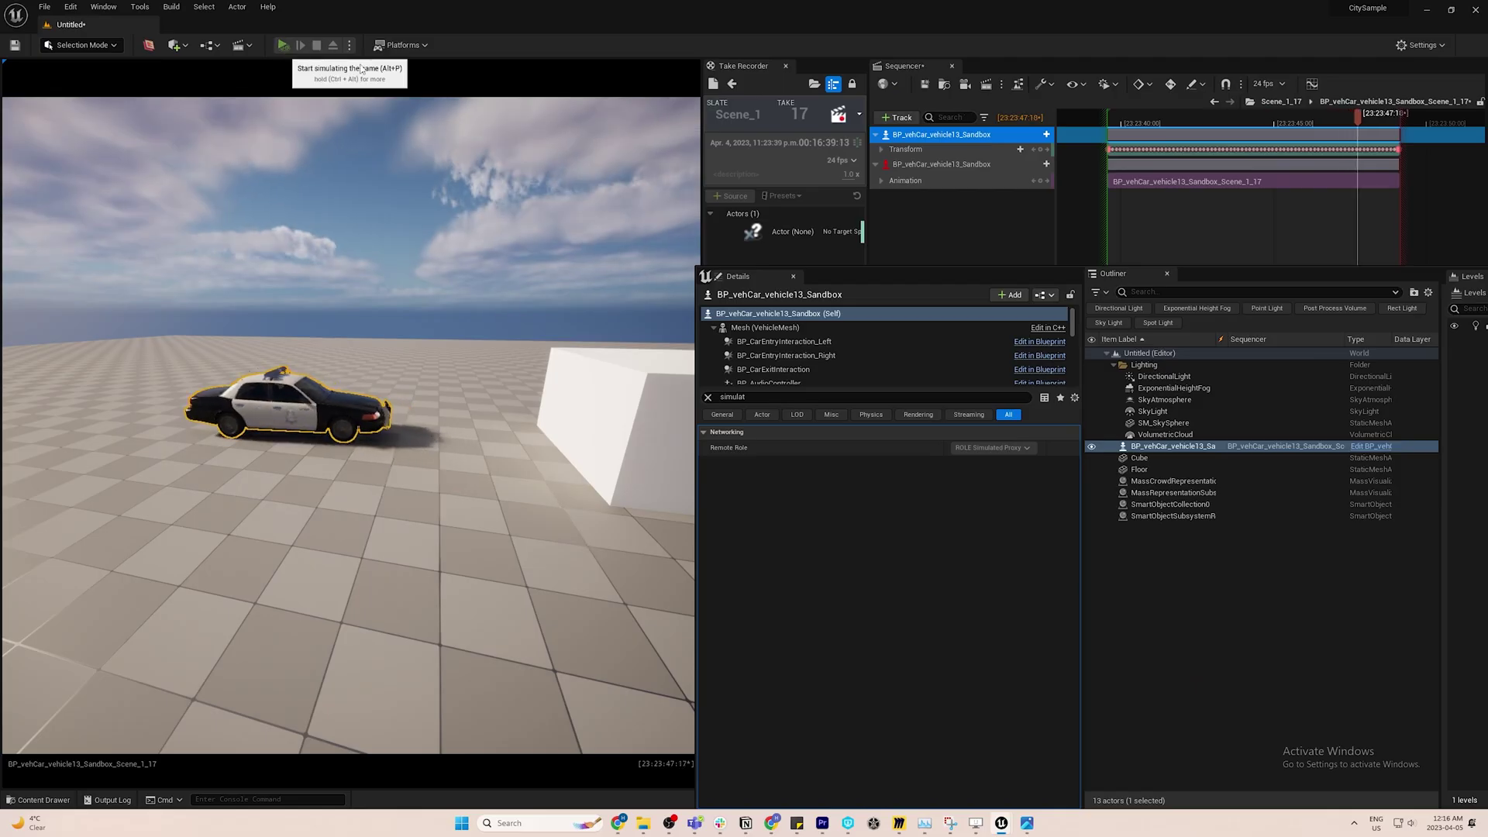
key("alt+p")
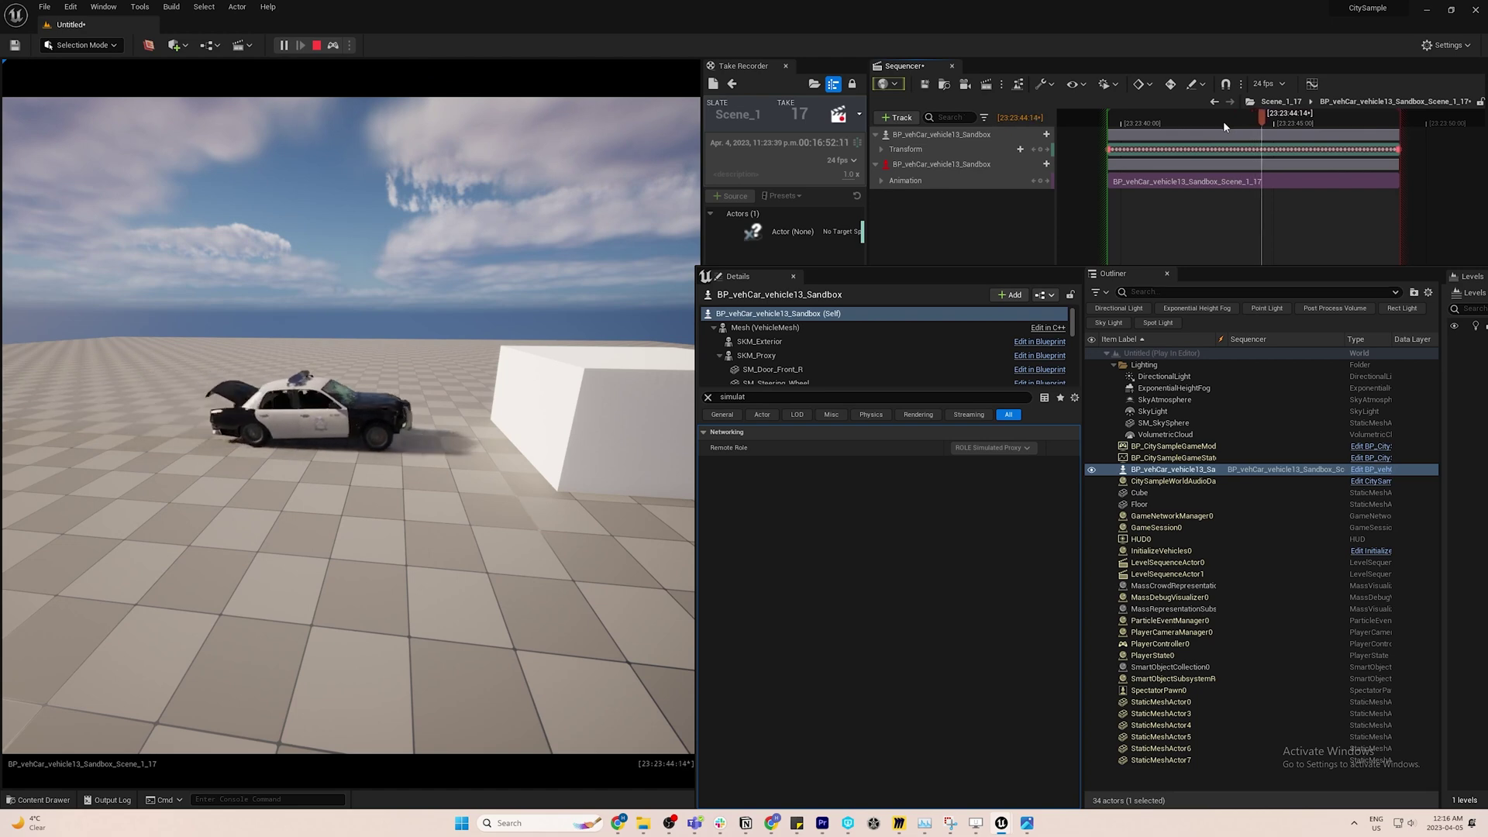
Stop the simulation and move the white box and car to the left.
left_click(316, 47)
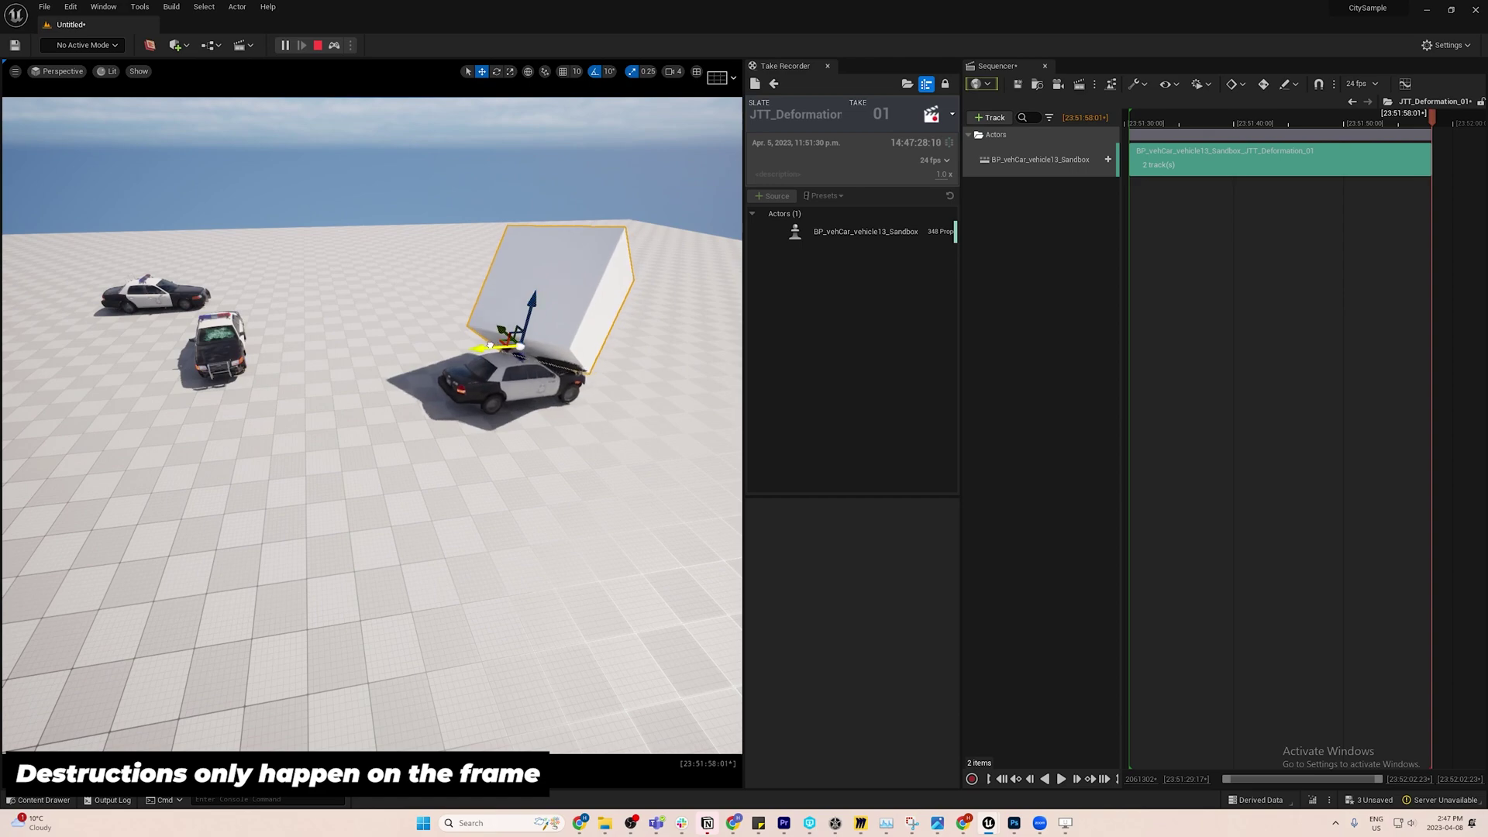
left_click_drag(490, 344, 395, 362)
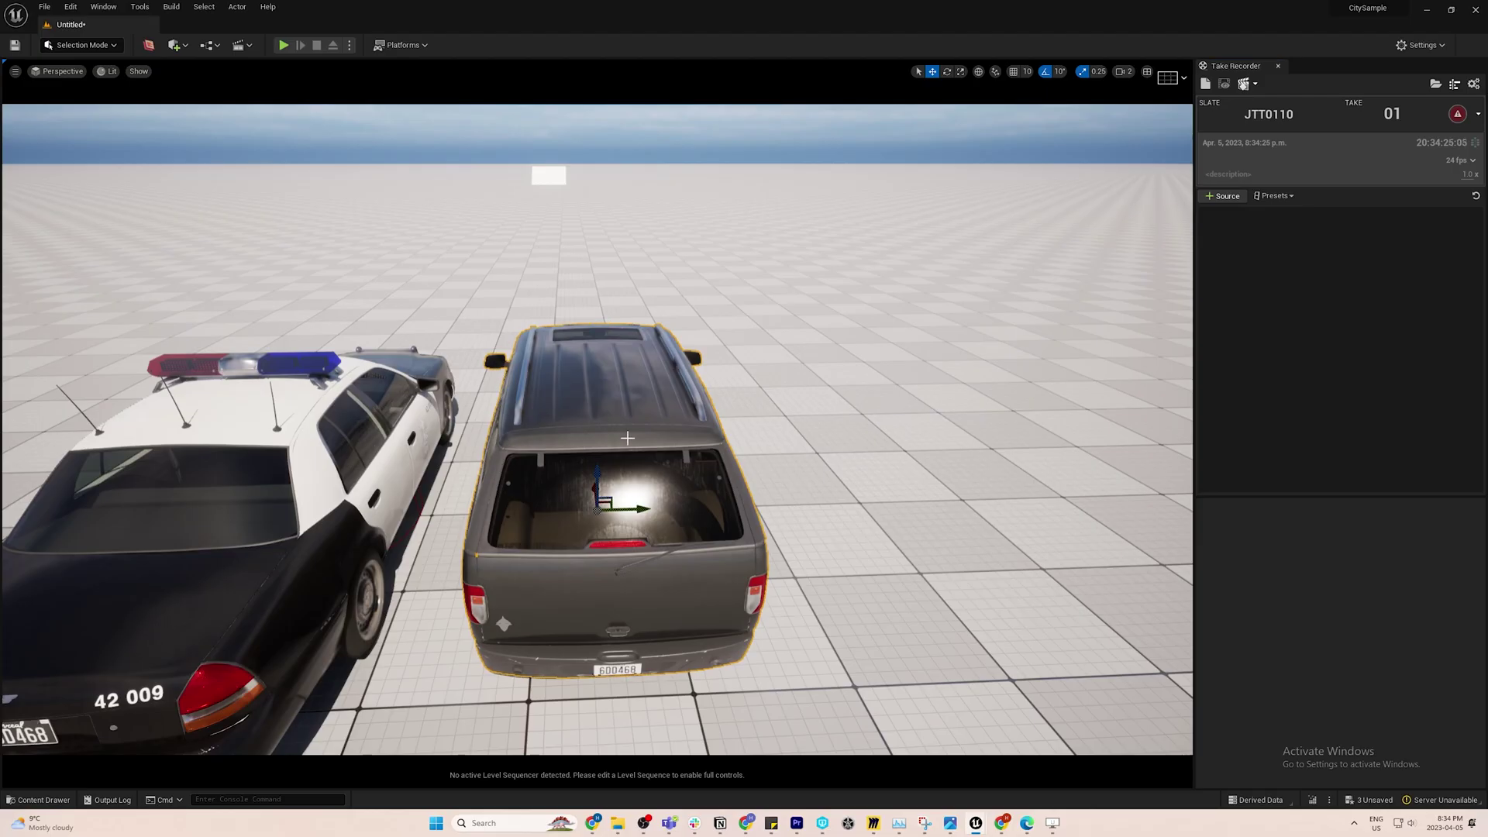
Add BP_vehCar_vehicle05_Sandbox as a recorded actor, then drive with W and steer left with A.
left_click(1226, 196)
left_click(1348, 227)
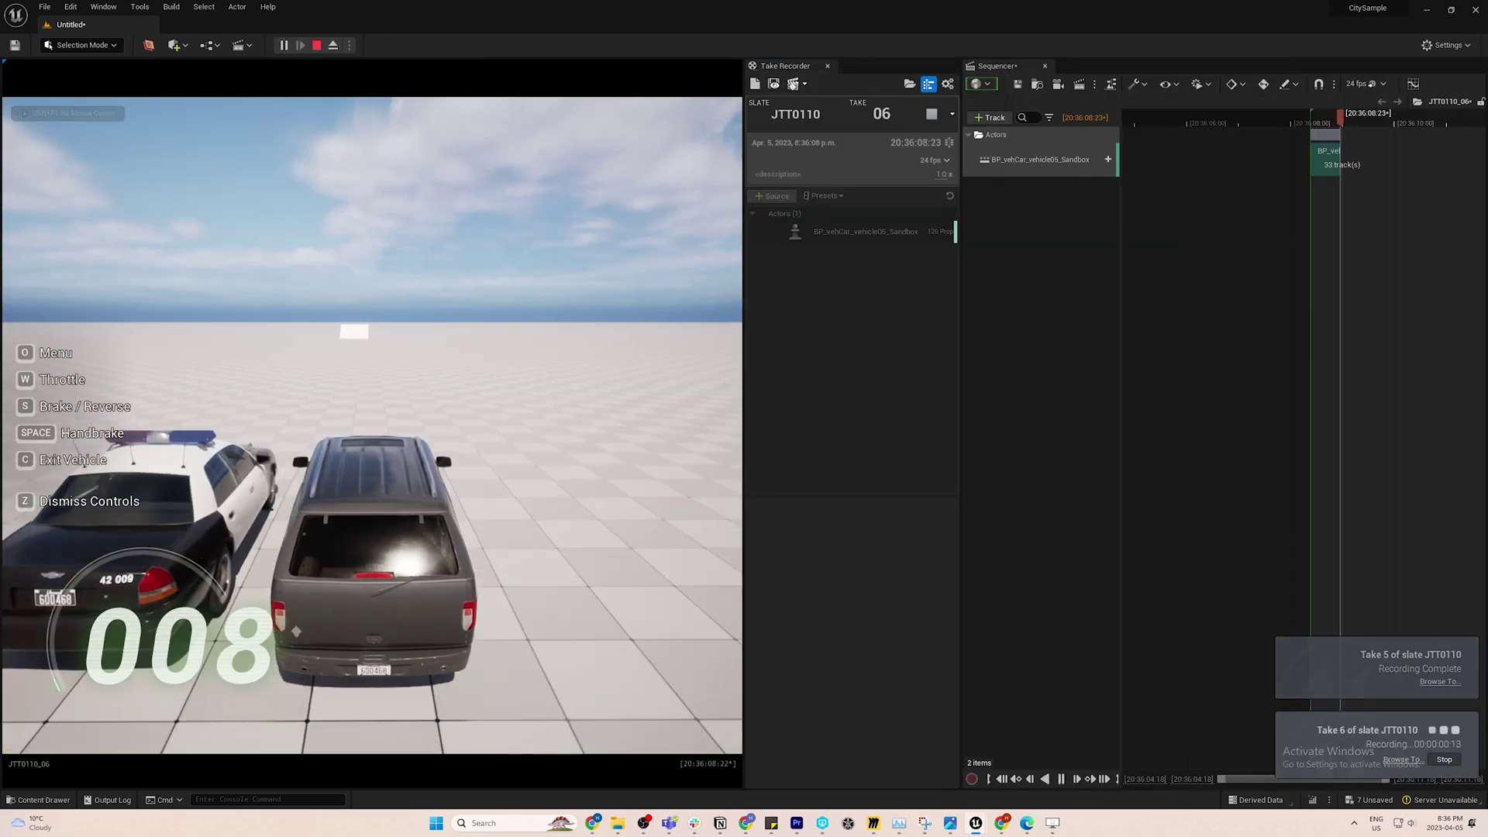
key("w")
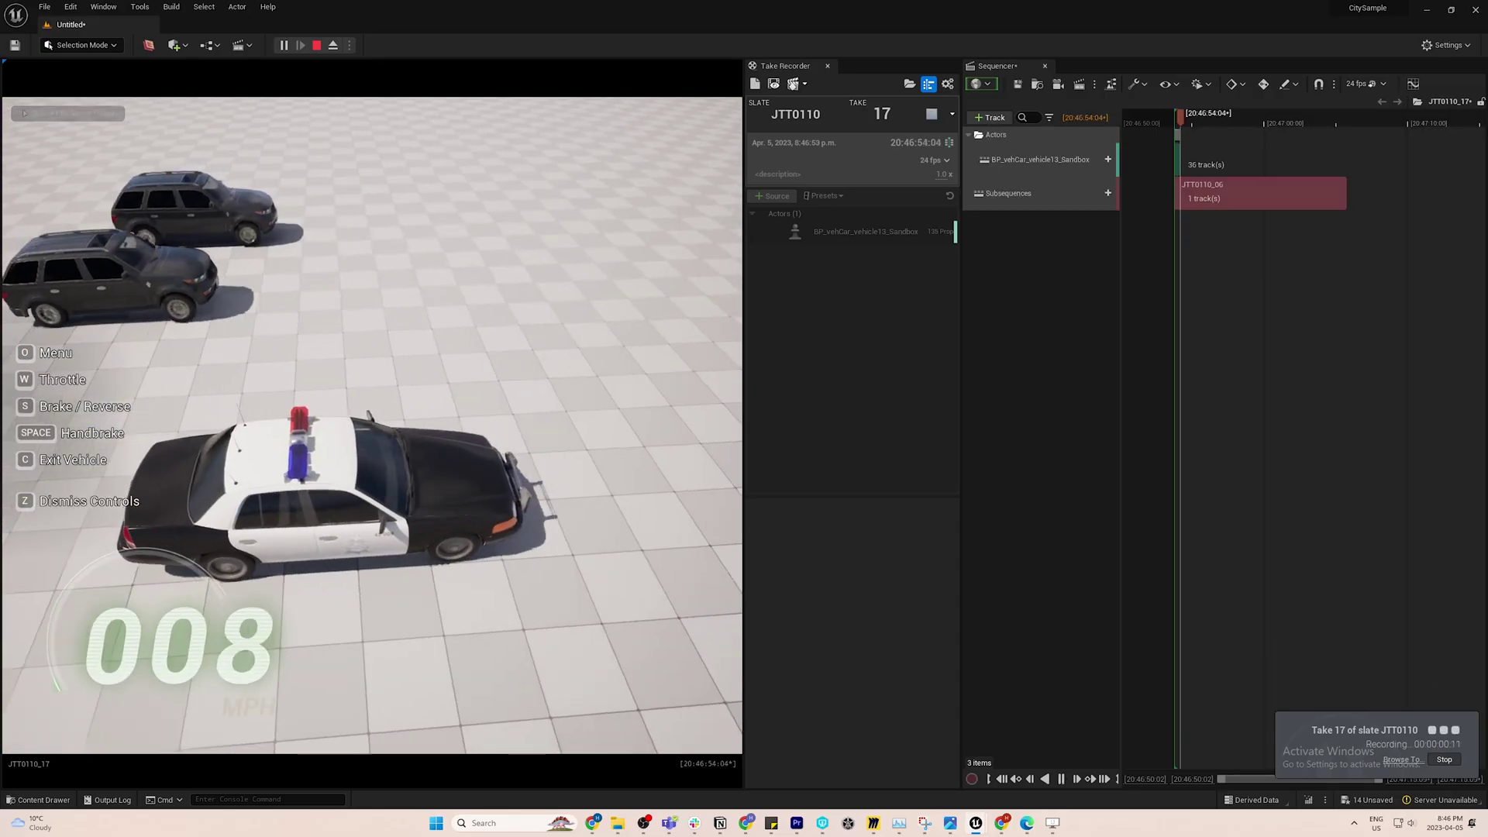
key("w")
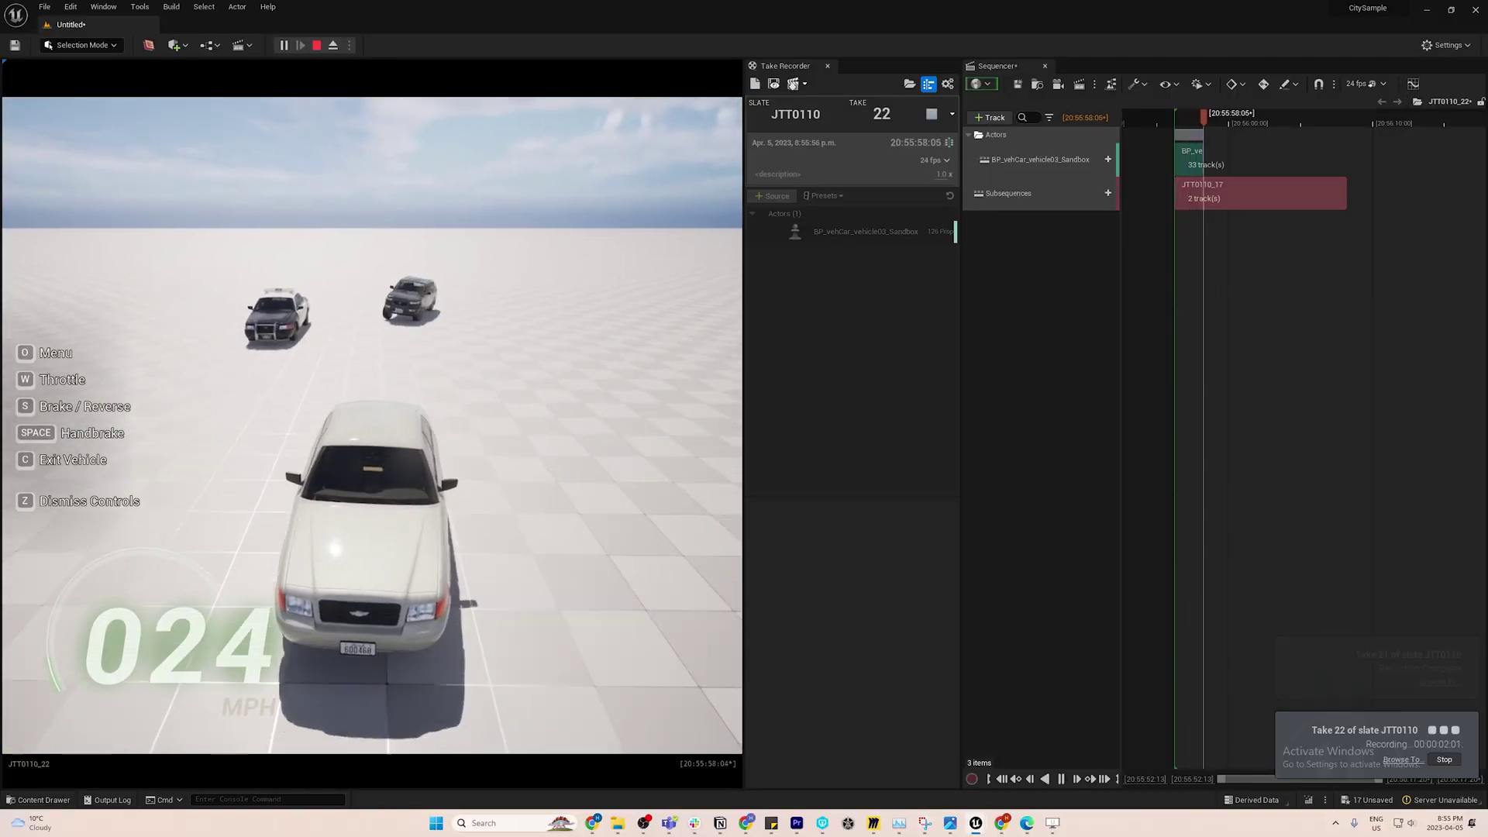
key("w")
key("a")
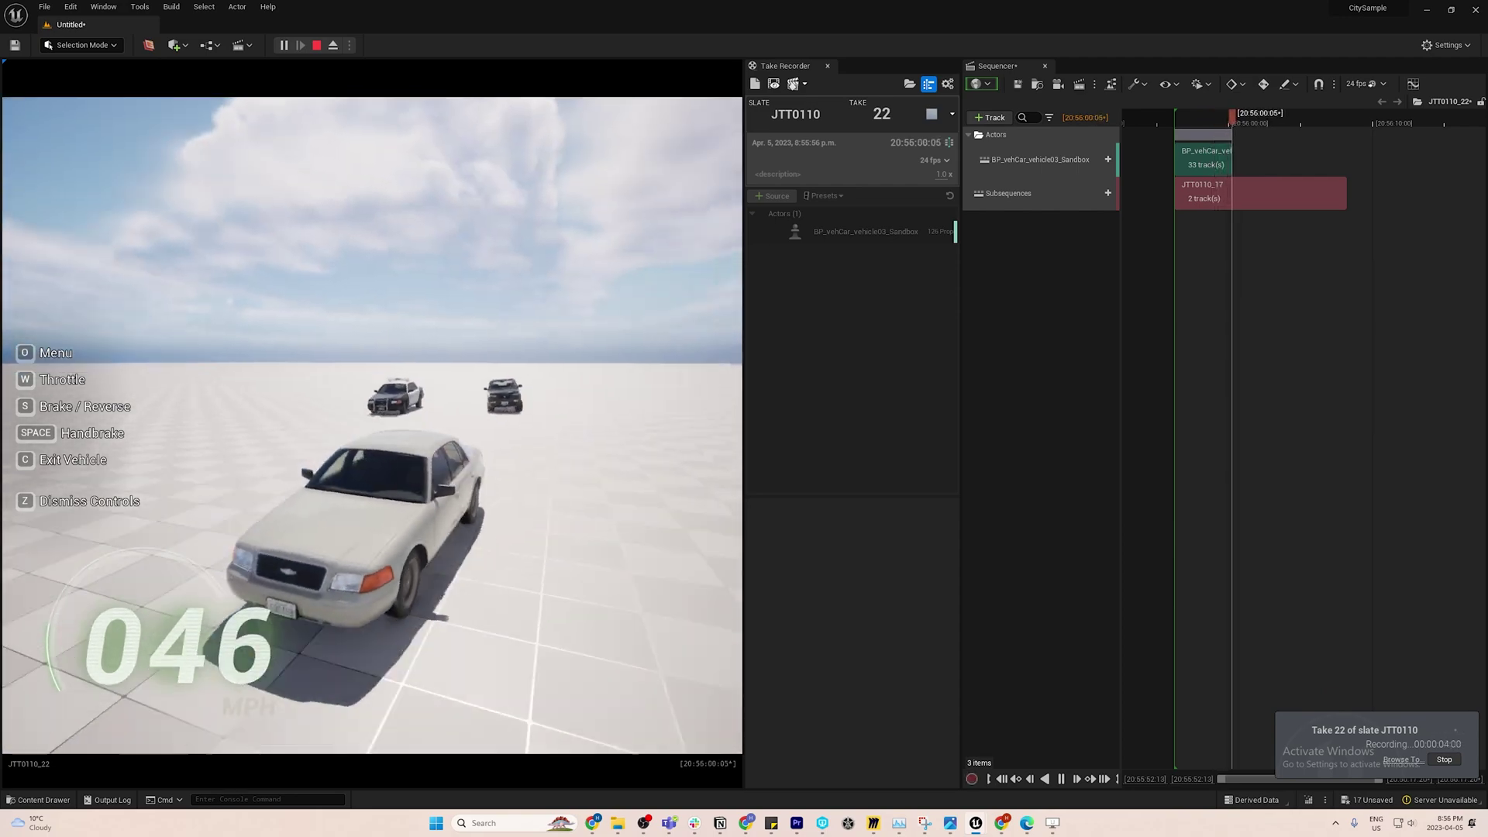
key("w")
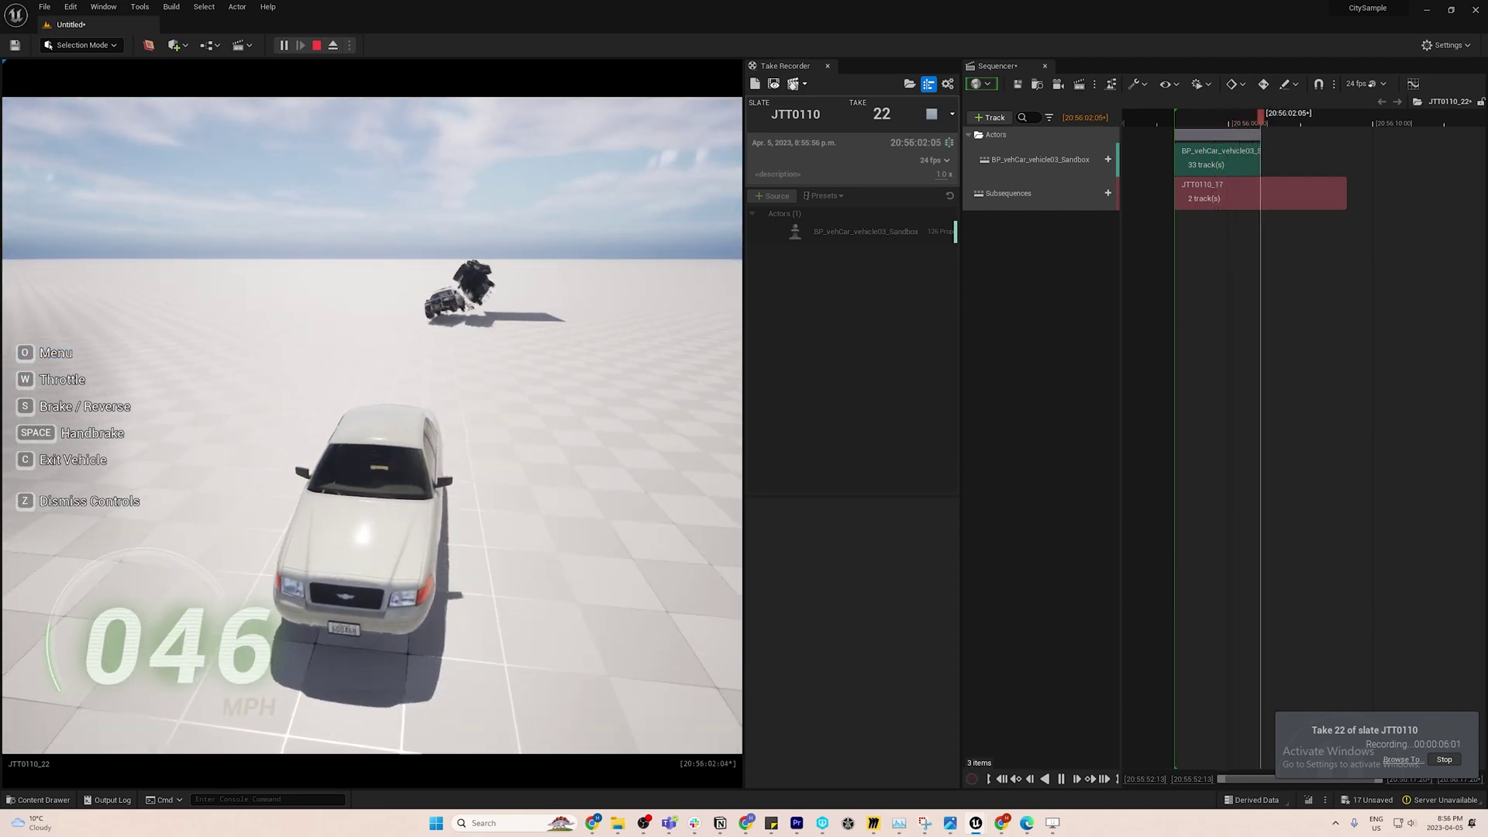
key("a")
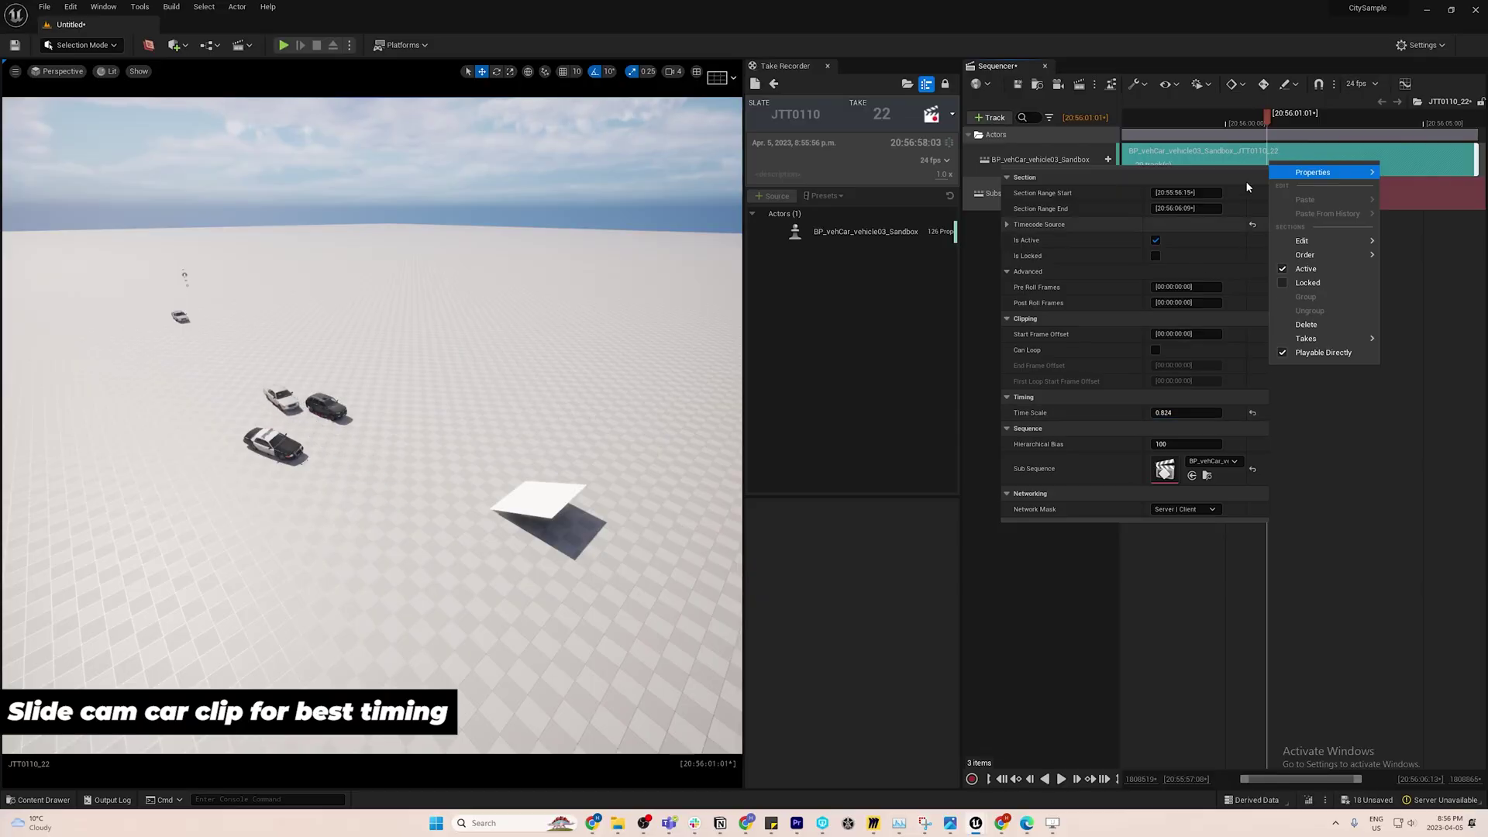
Dismiss the section properties and play back the retimed crash shot.
key("Escape")
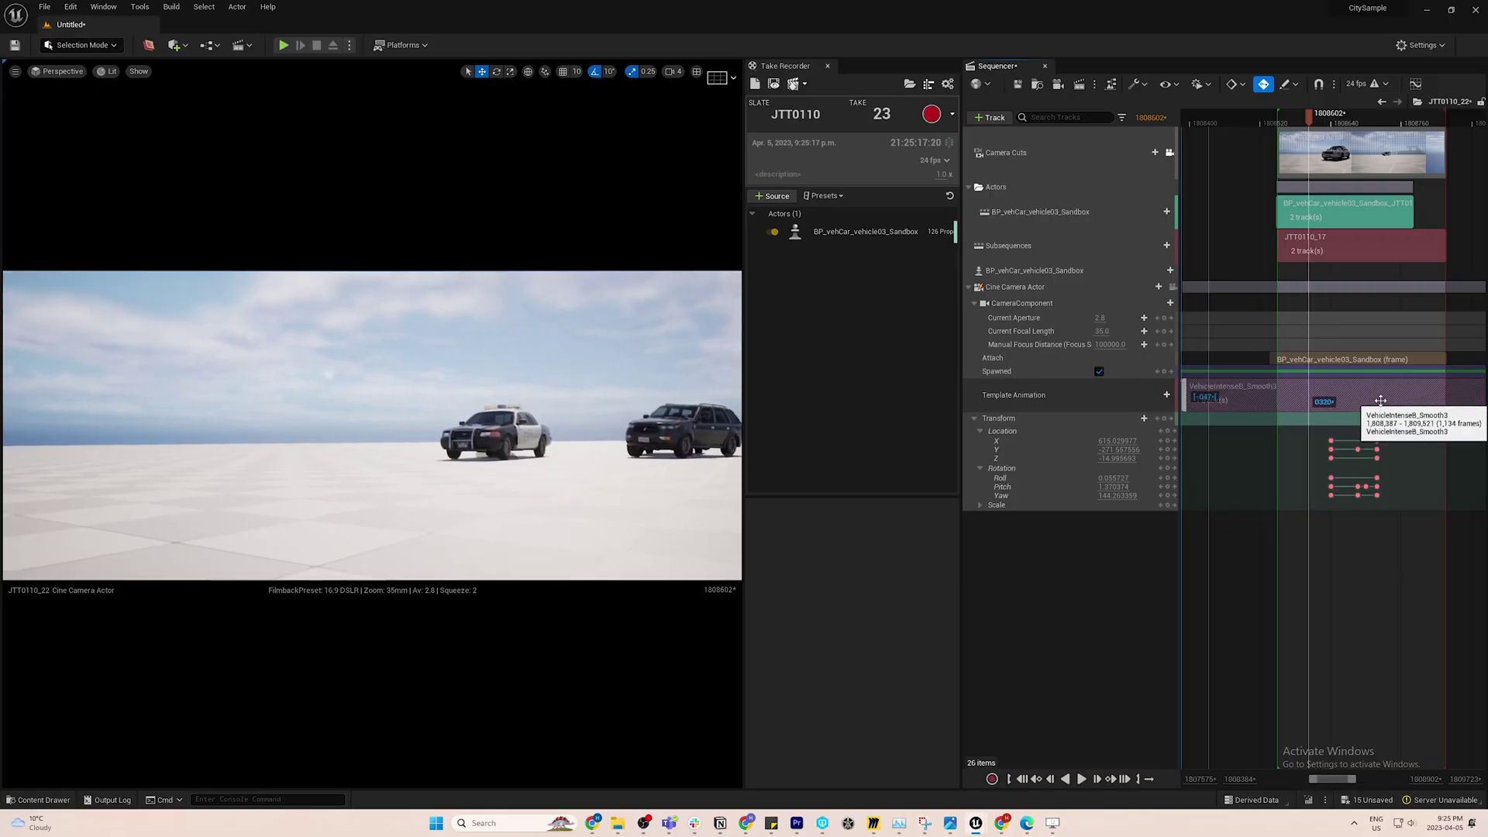
key("space")
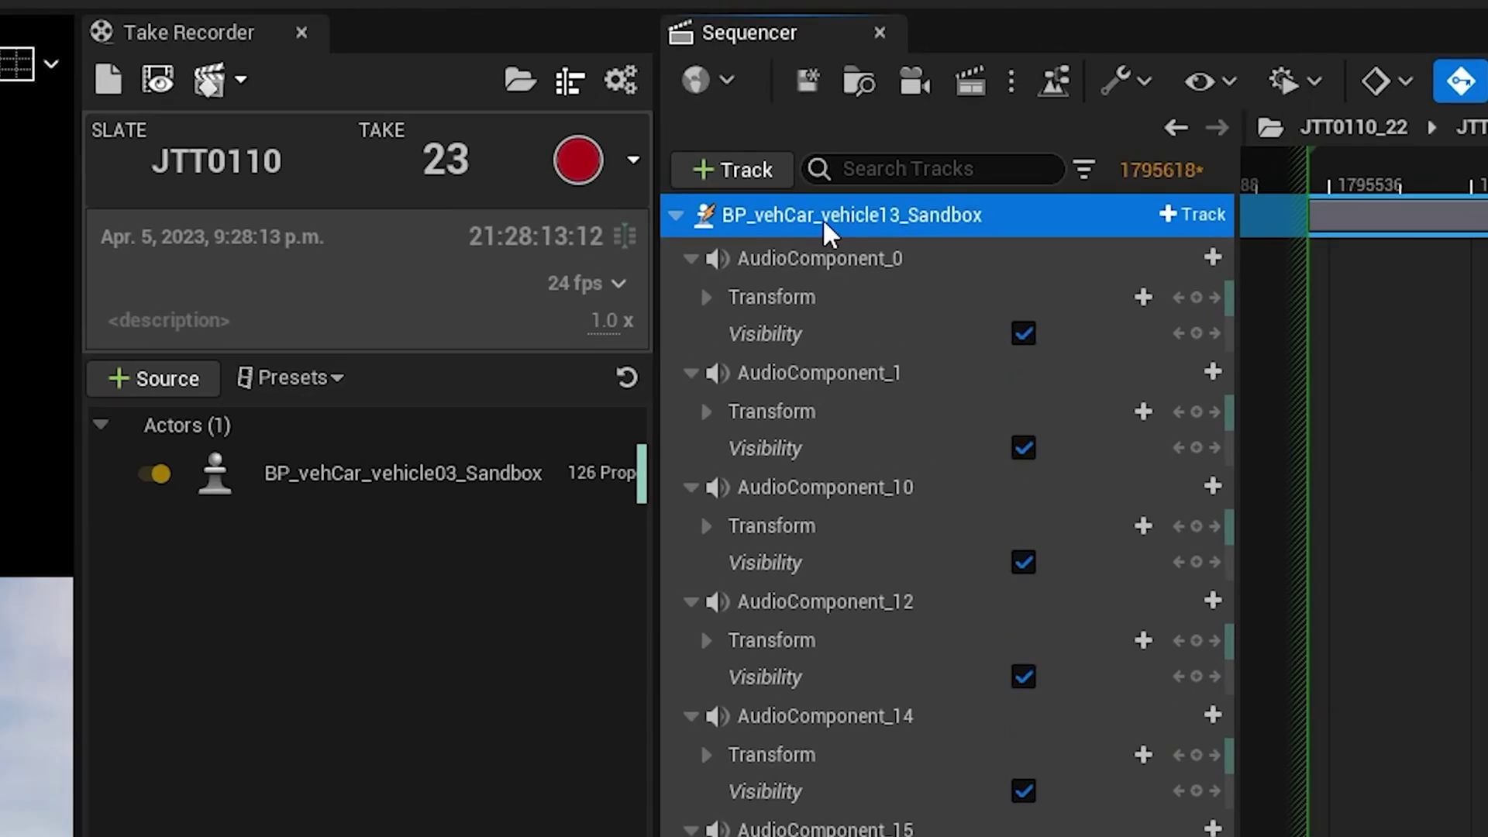
Convert the vehicle13 spawnable to possessable, then give vehicle05 an additive Transform section.
right_click(1016, 136)
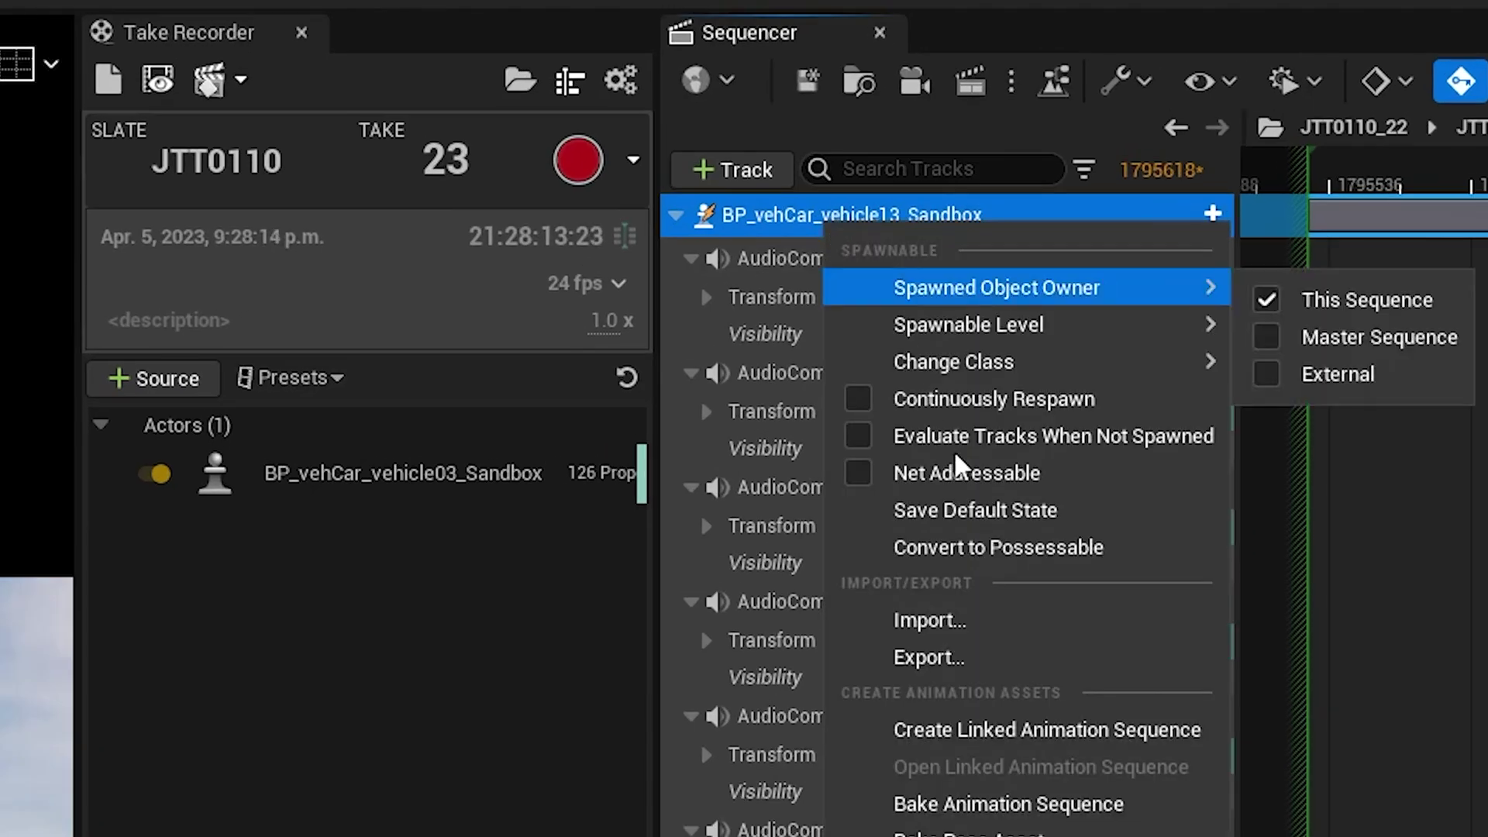
left_click(1025, 549)
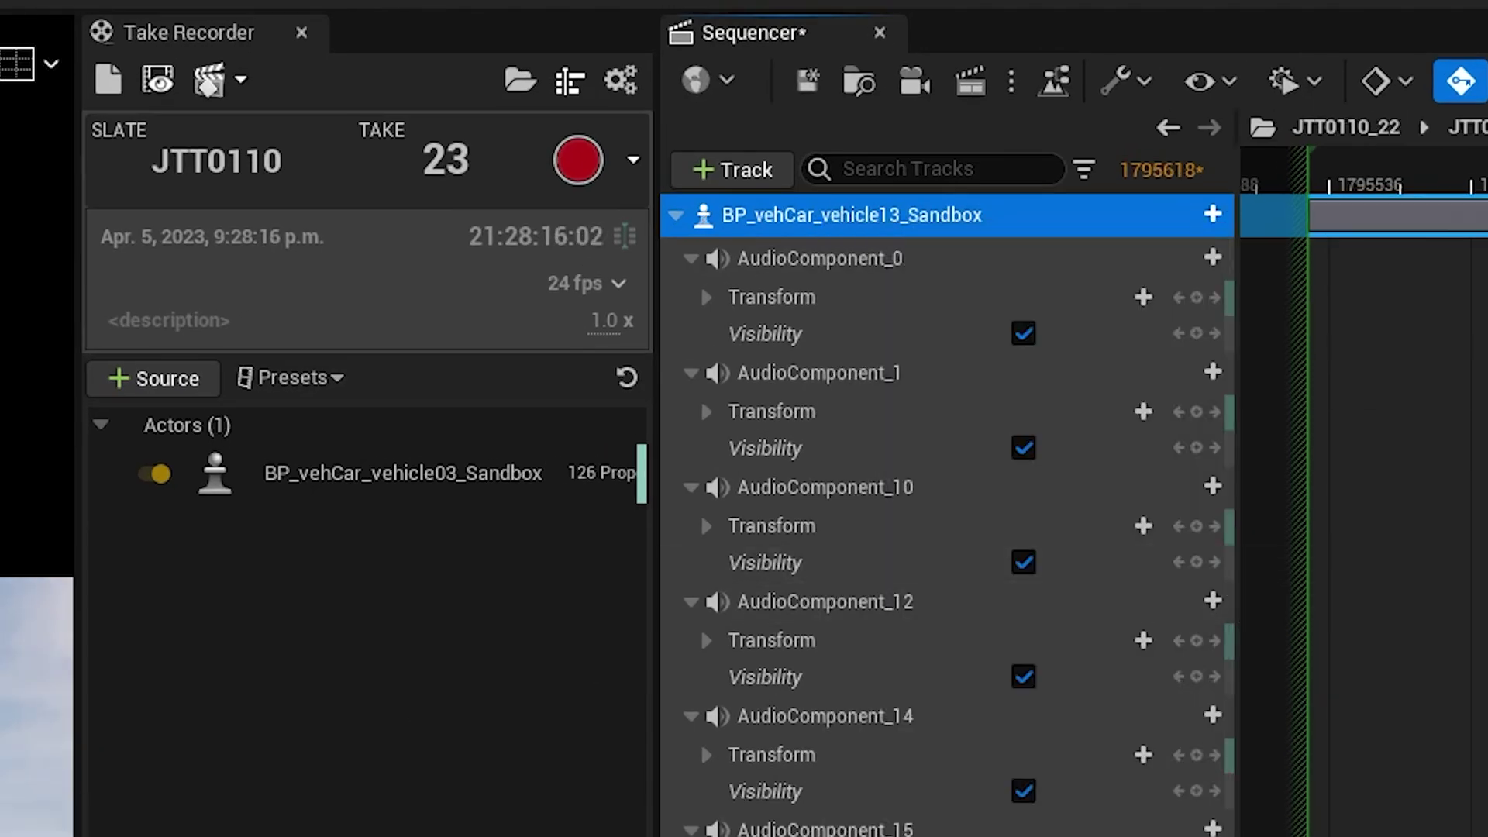
left_click(1372, 124)
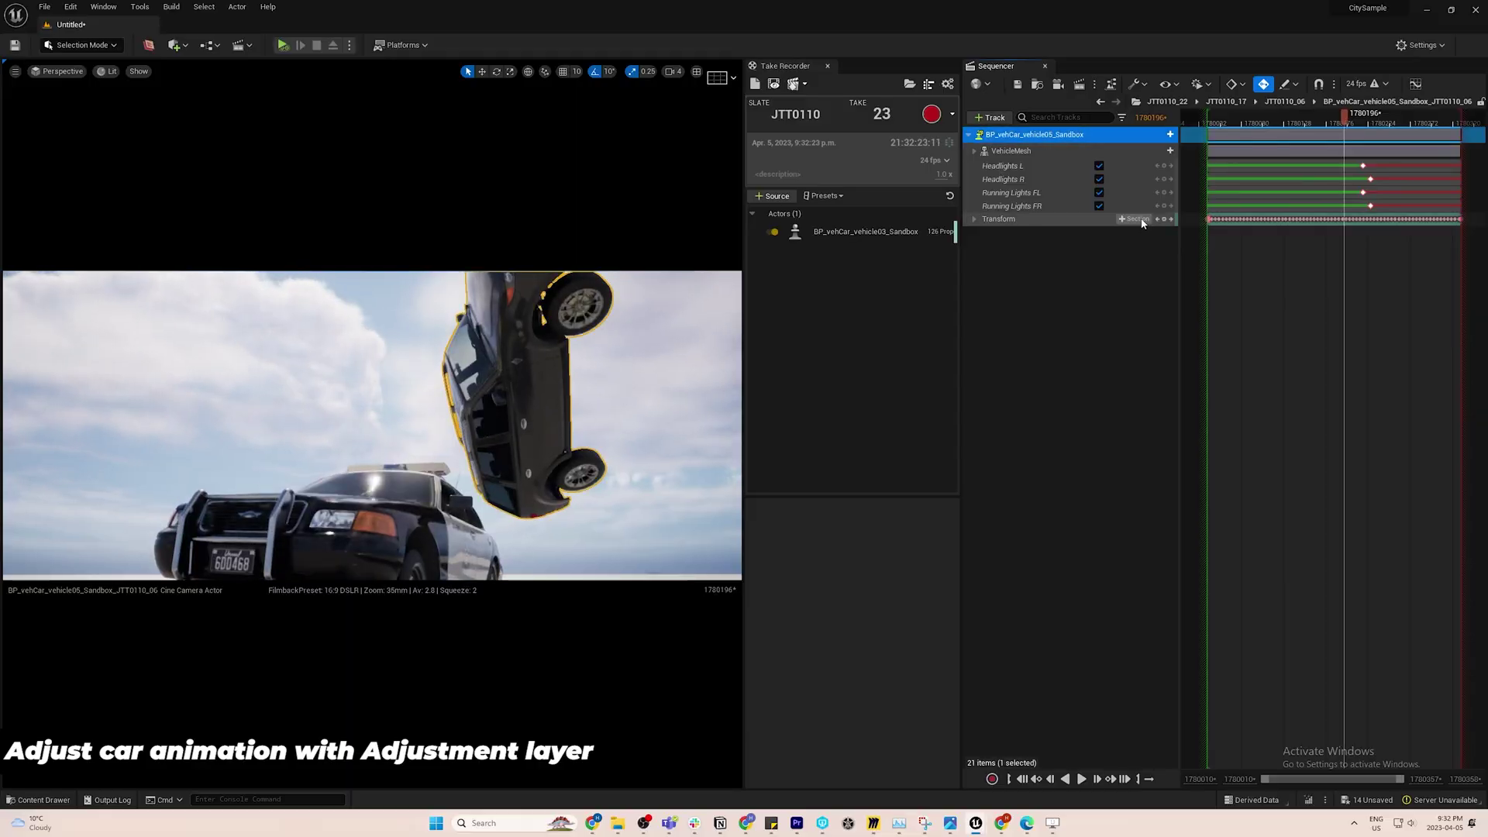
left_click(1138, 219)
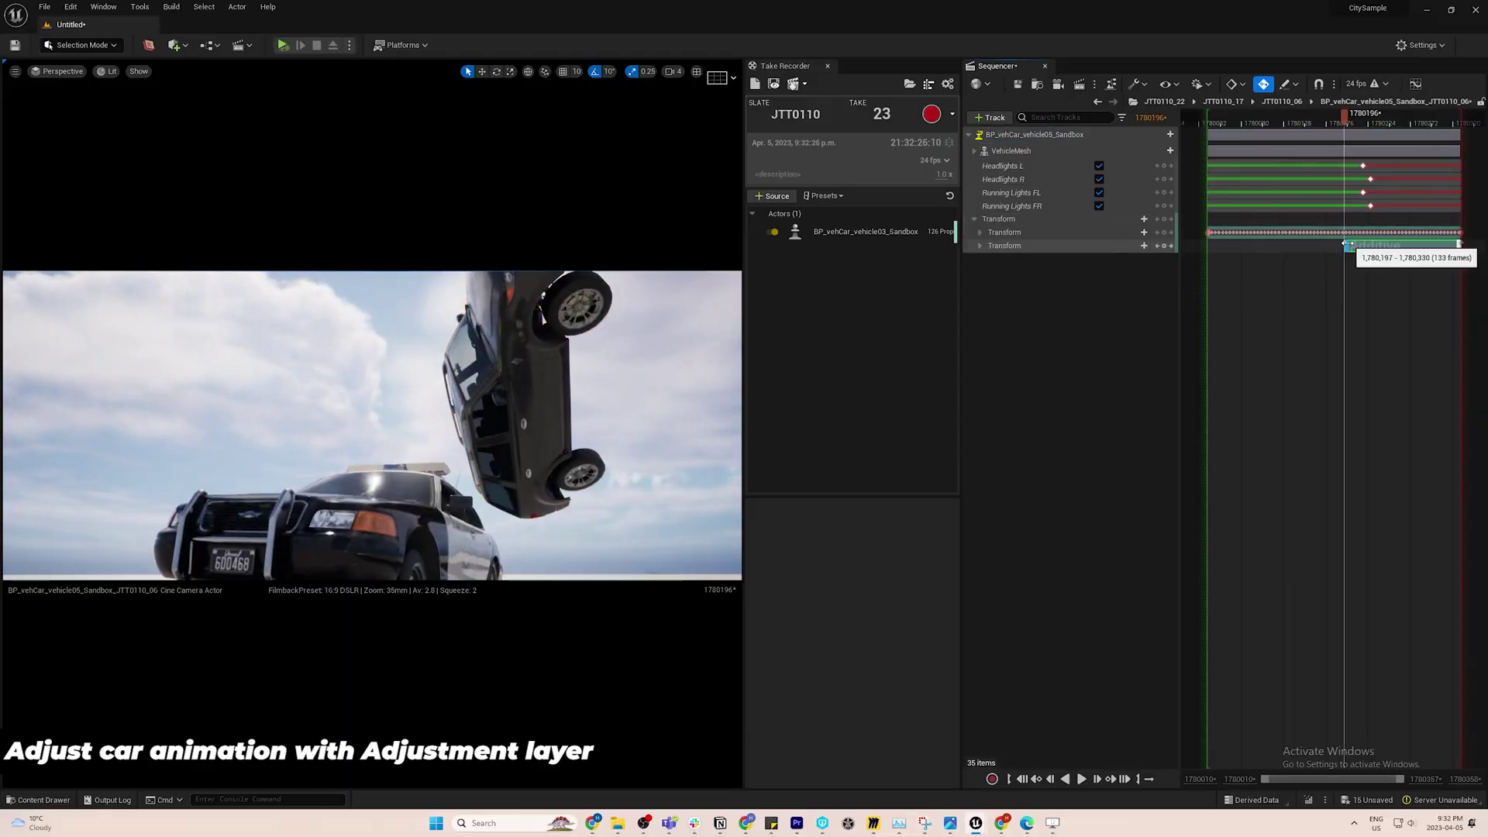
Stretch the additive Transform section over the whole clip and set a key on it.
left_click_drag(1347, 245, 1203, 245)
mouse_move(1359, 122)
left_mouse_down()
mouse_move(1372, 122)
mouse_move(1355, 124)
left_mouse_up()
scroll(1444, 293, "up", 2, "ctrl")
key("Return")
Expand the second Transform's channels and scrub the car flip to check the adjusted rotation.
left_click(1301, 123)
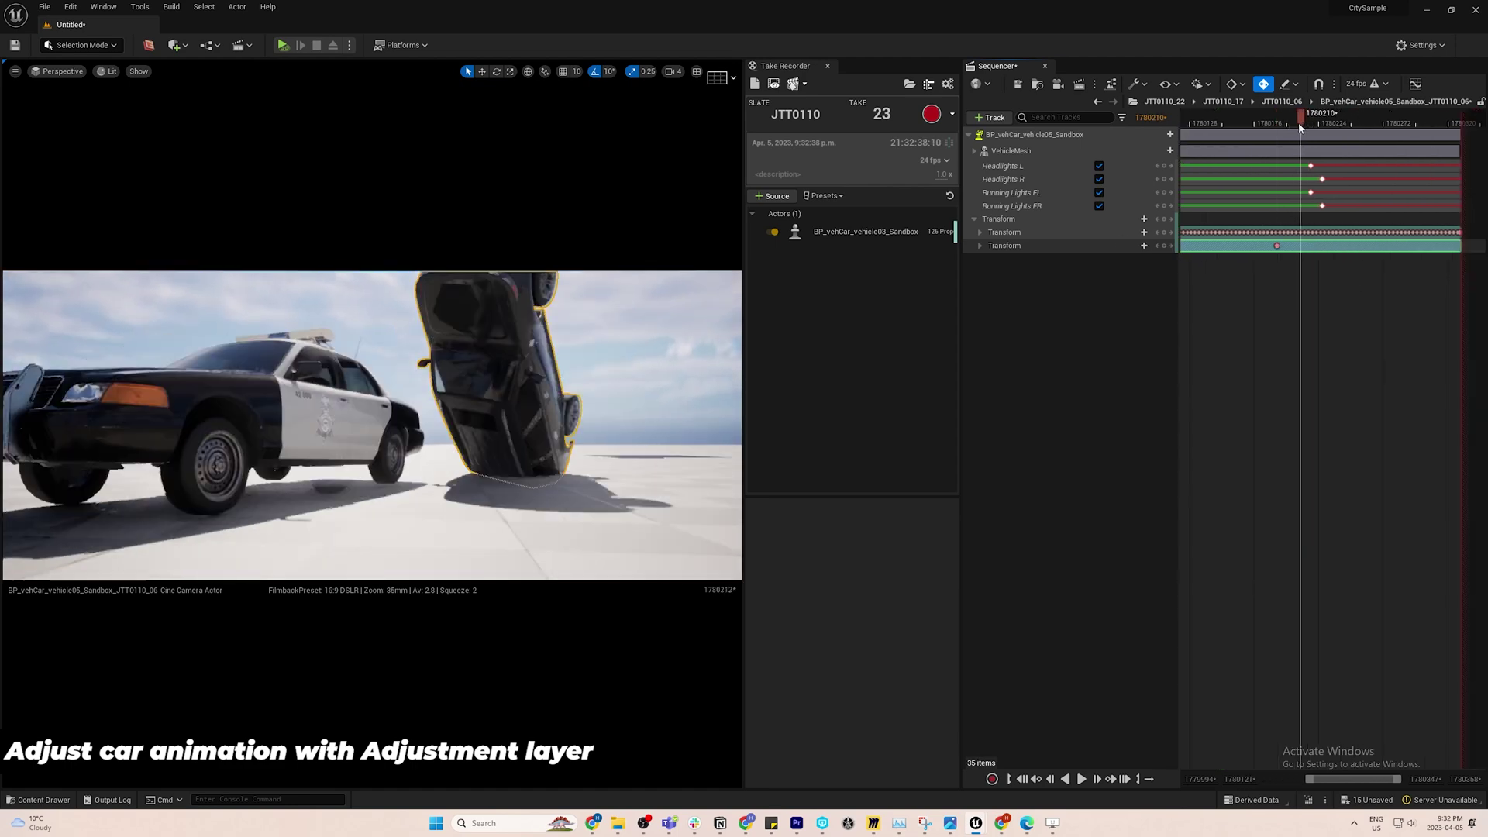
left_click(1327, 122)
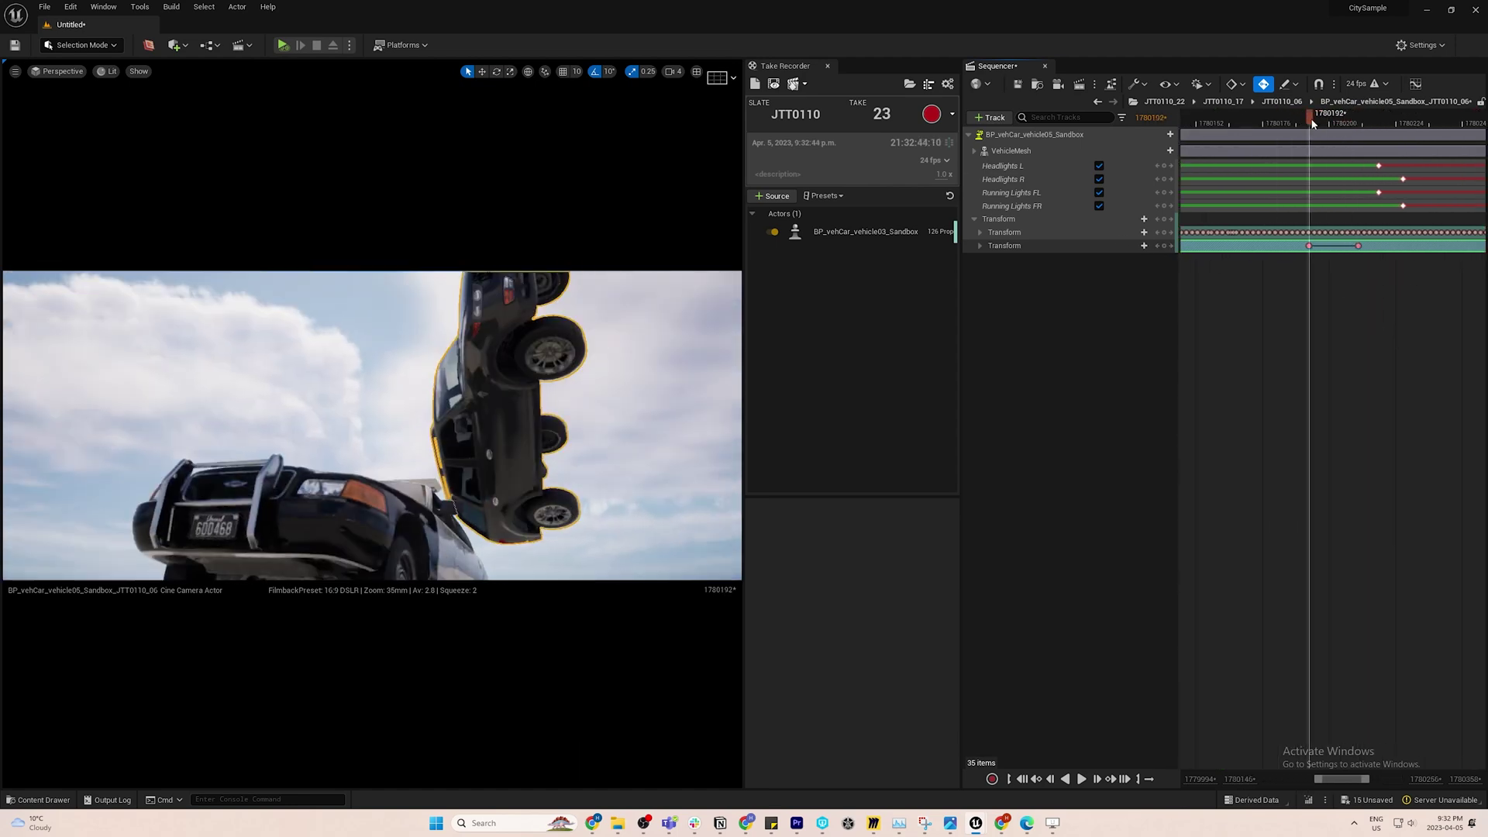
left_click(980, 246)
left_click_drag(1326, 116, 1270, 114)
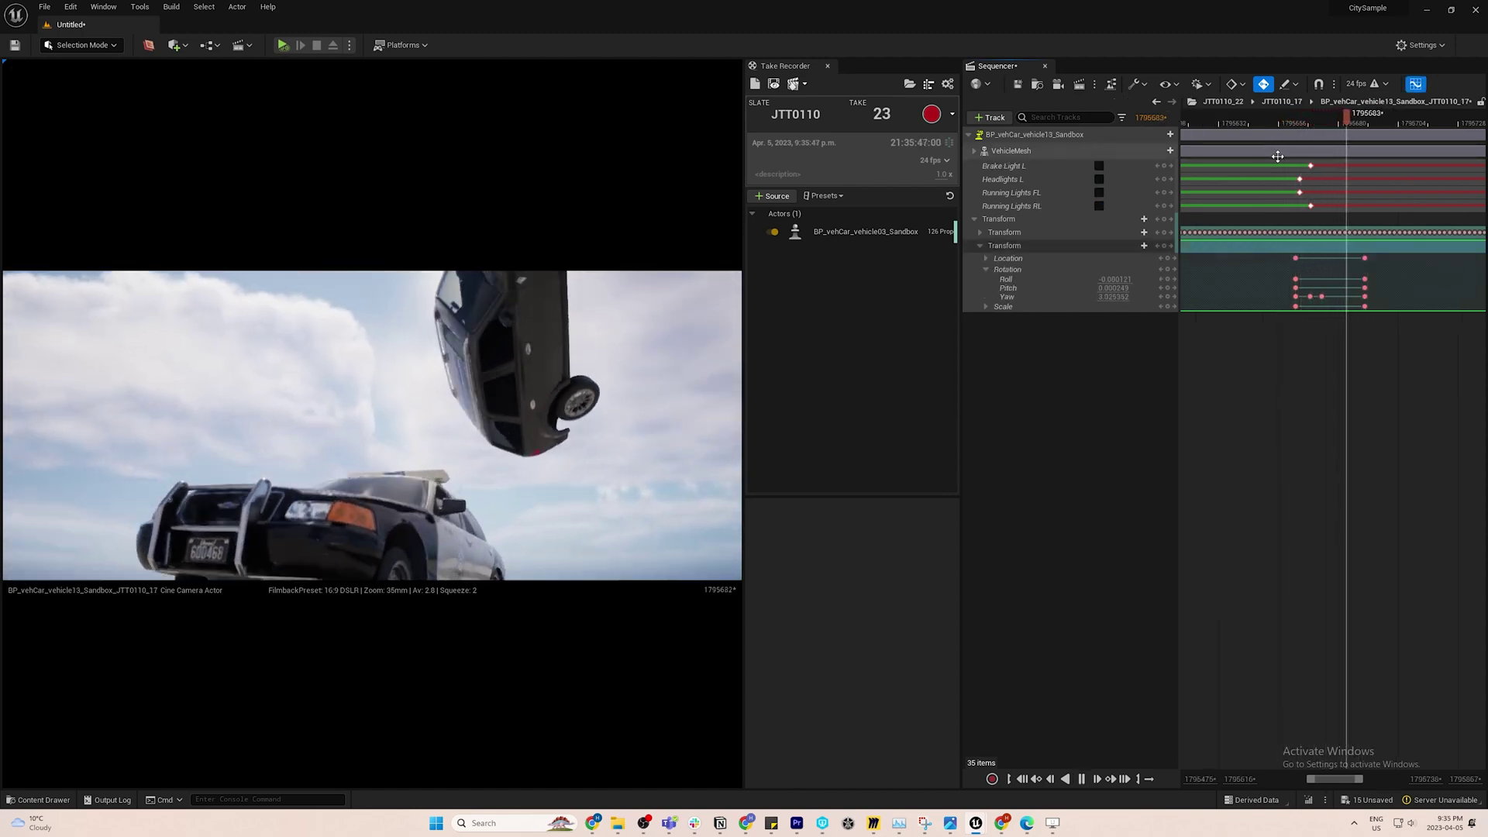
key("space")
left_click_drag(1368, 123, 1342, 120)
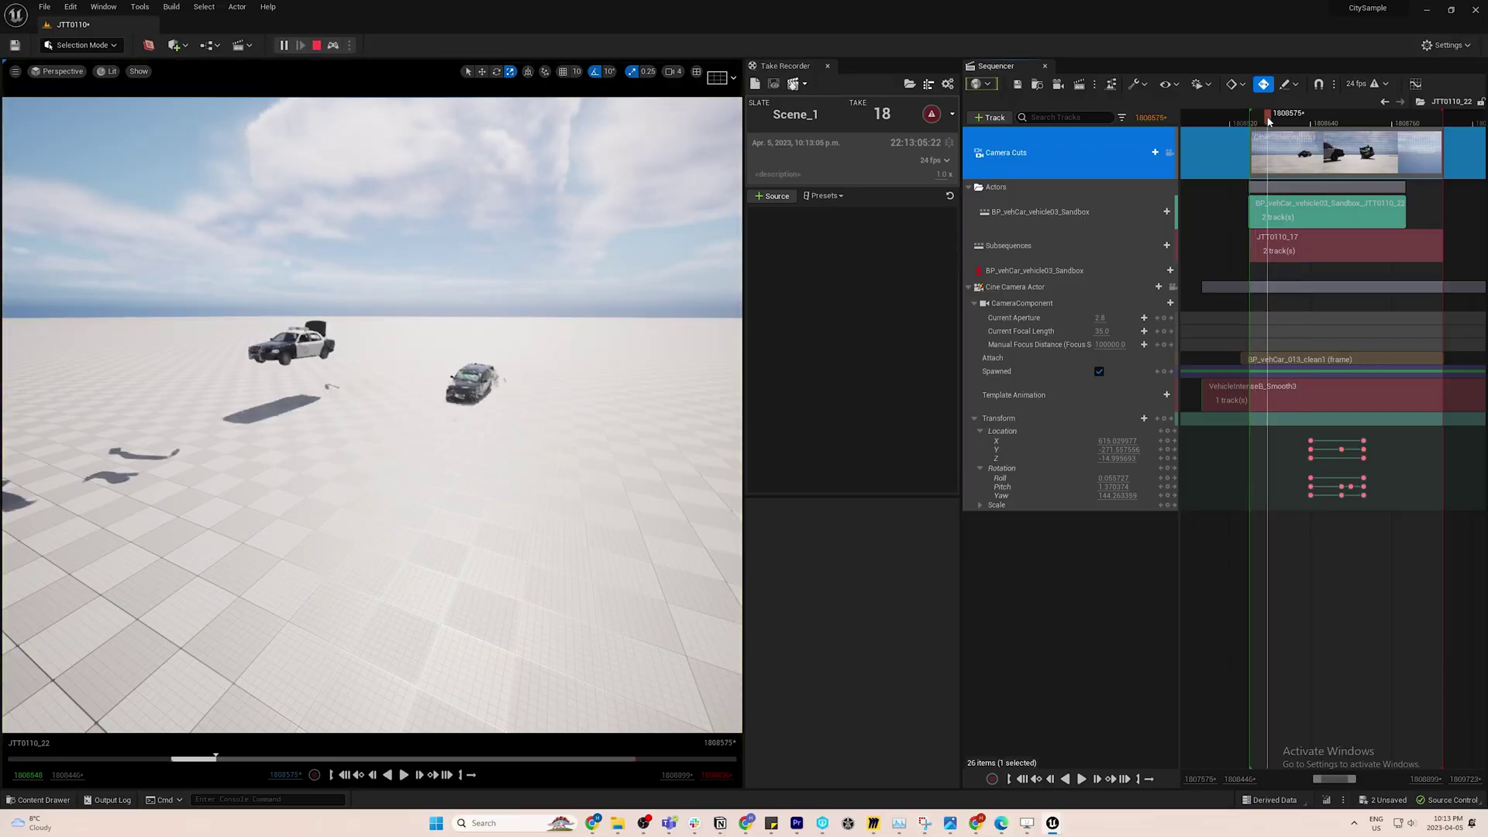
Lock the viewport to the cine camera and frame the crash to show the extra cars.
left_click(1169, 152)
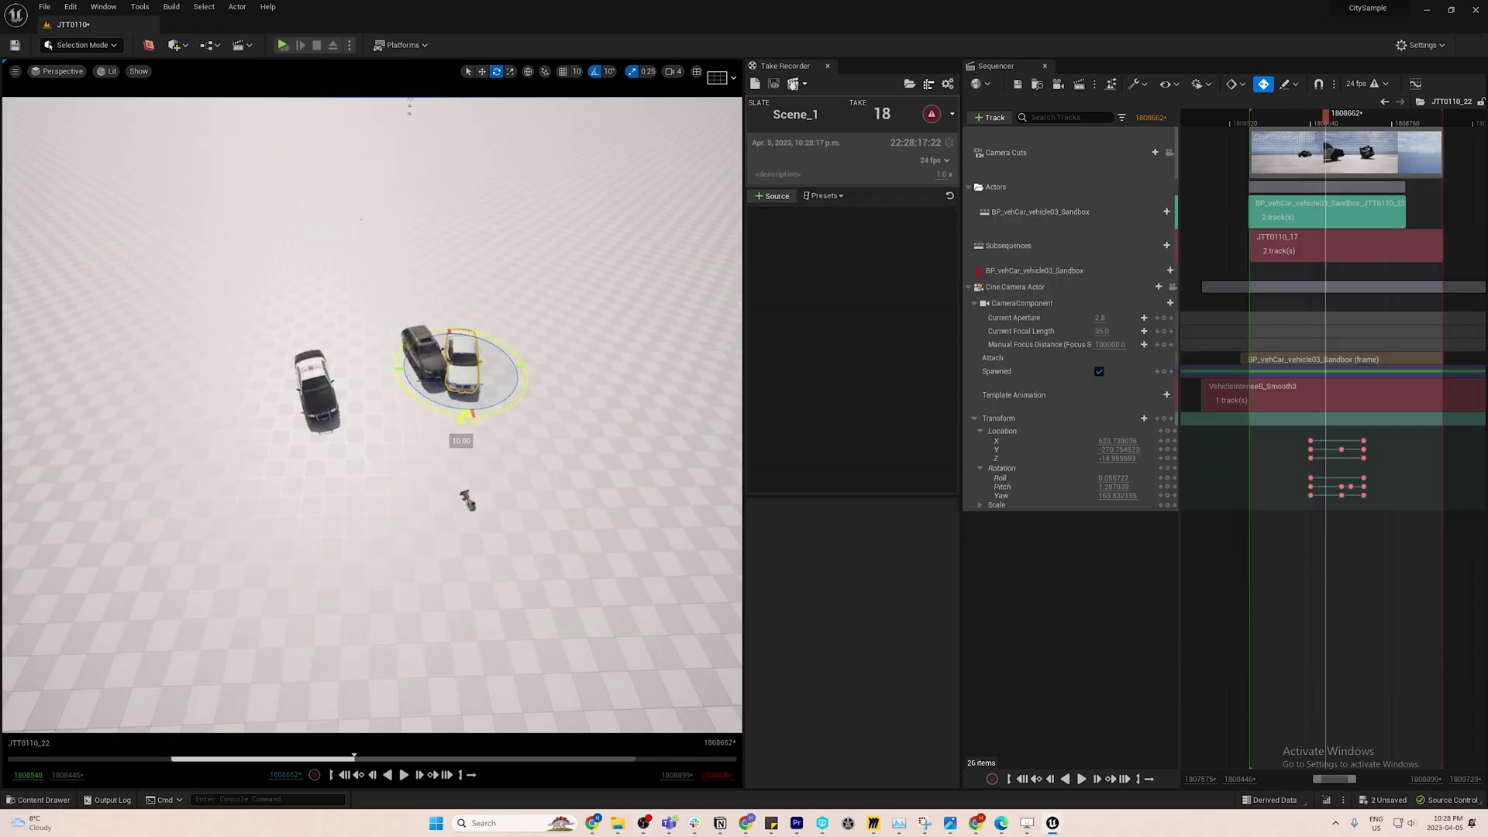
left_click_drag(1326, 115, 1324, 118)
left_click_drag(551, 311, 551, 341)
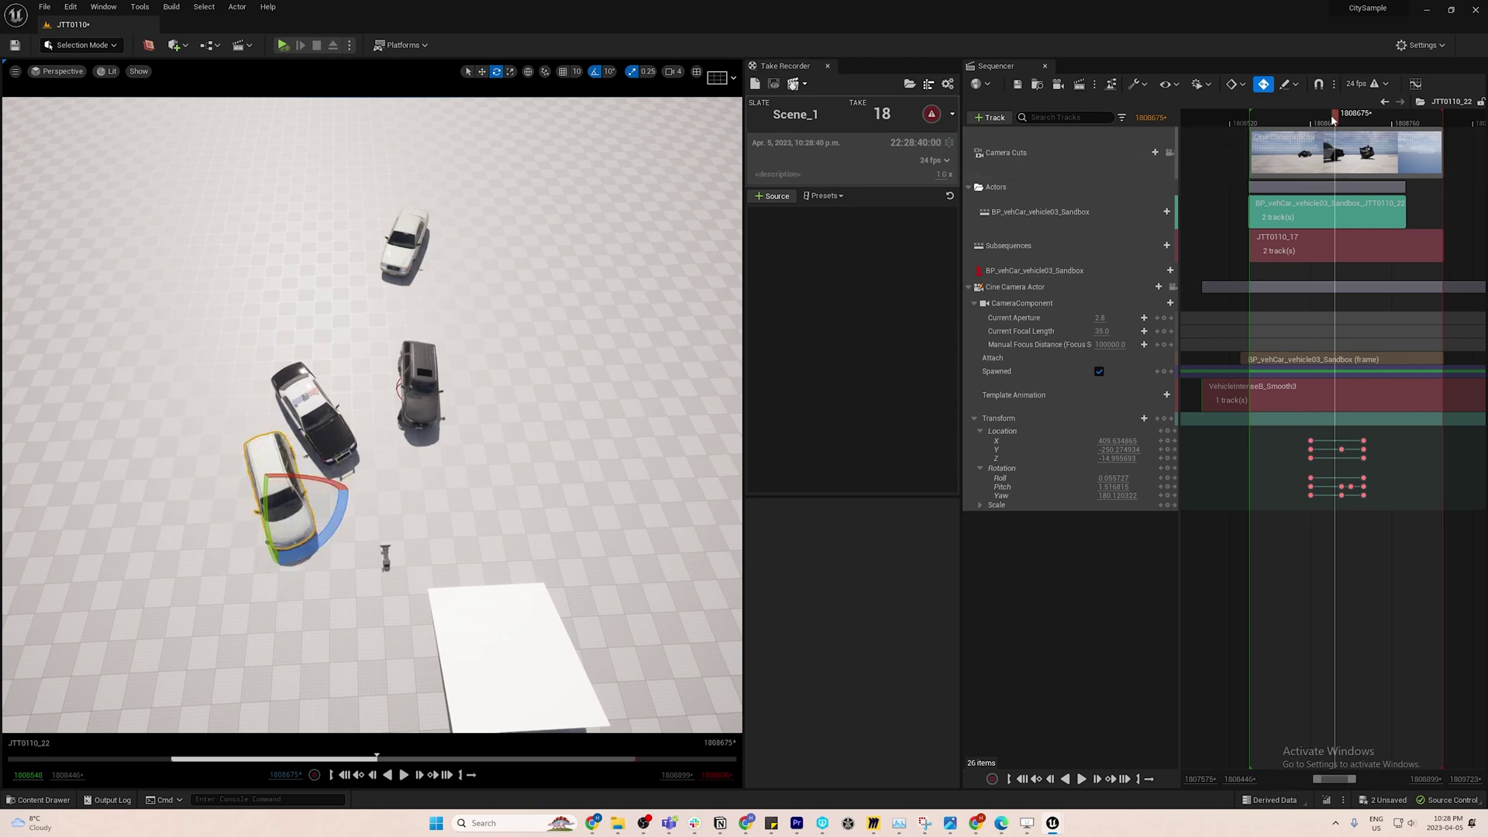
left_click_drag(1323, 123, 1327, 116)
Reposition the extra cars and yellow taxi with the move gizmo, then play the level.
key("w")
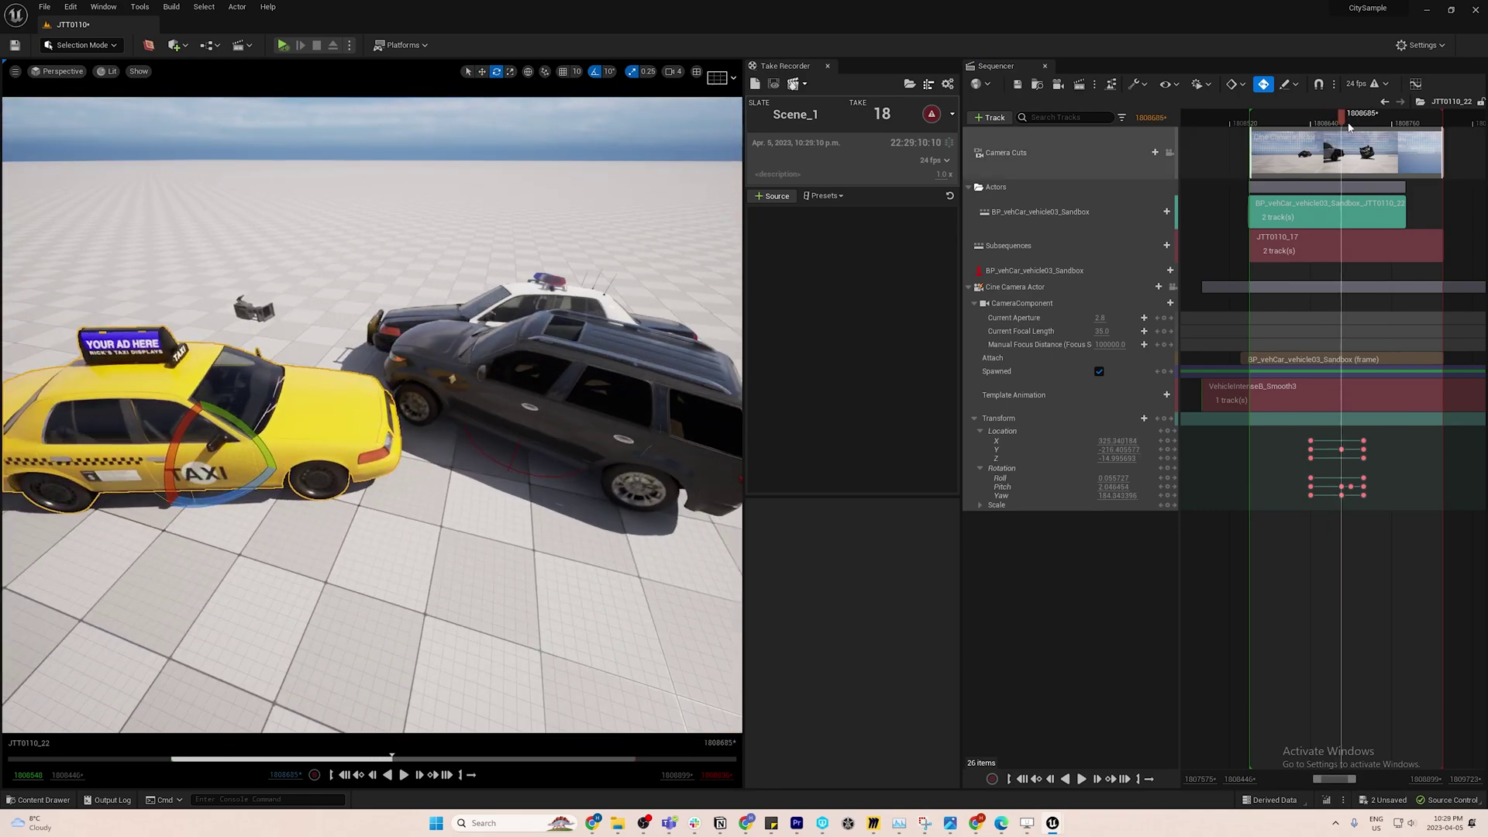
key("w")
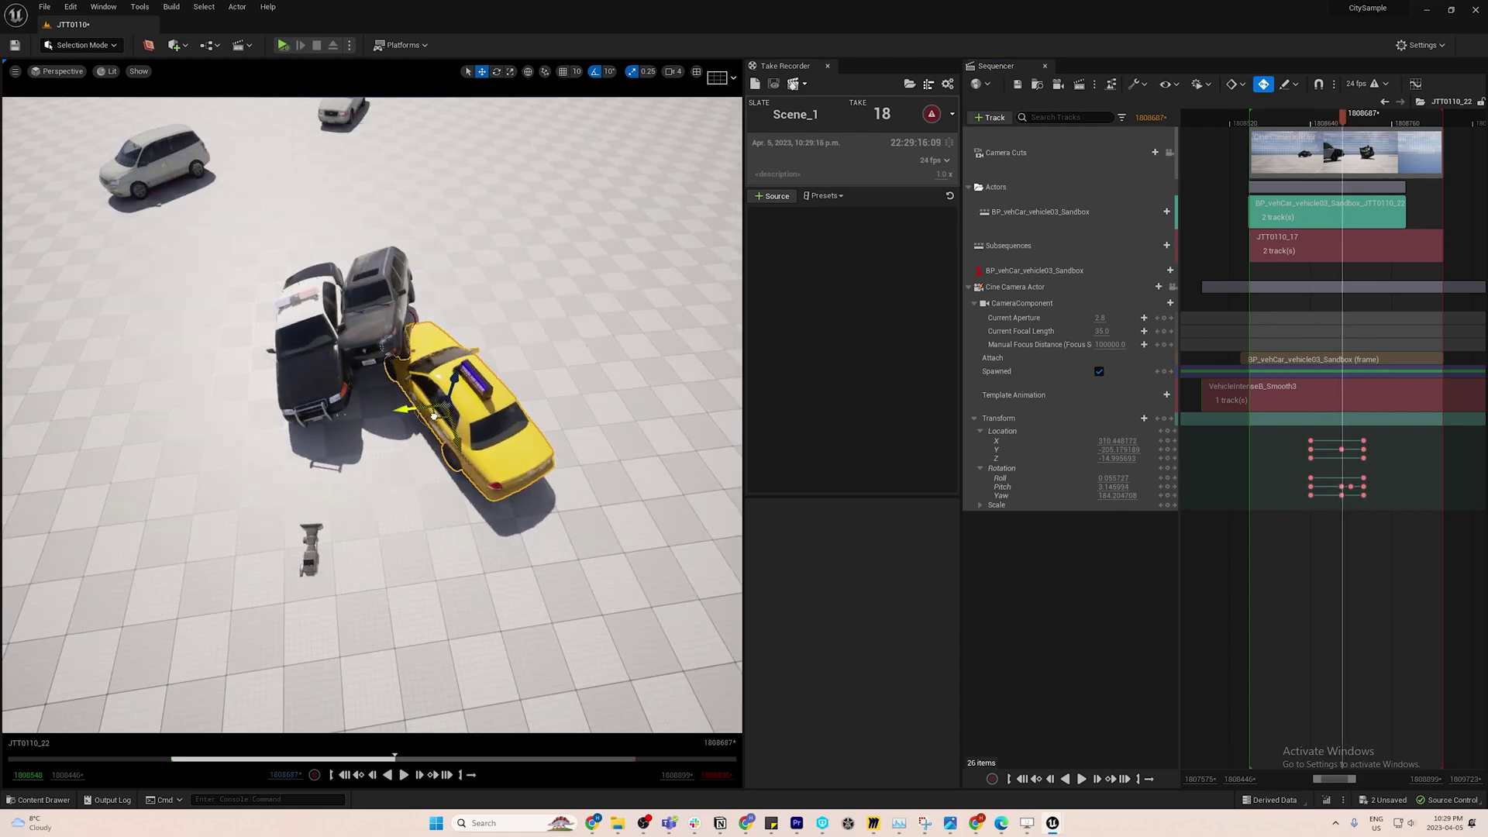
key("alt+p")
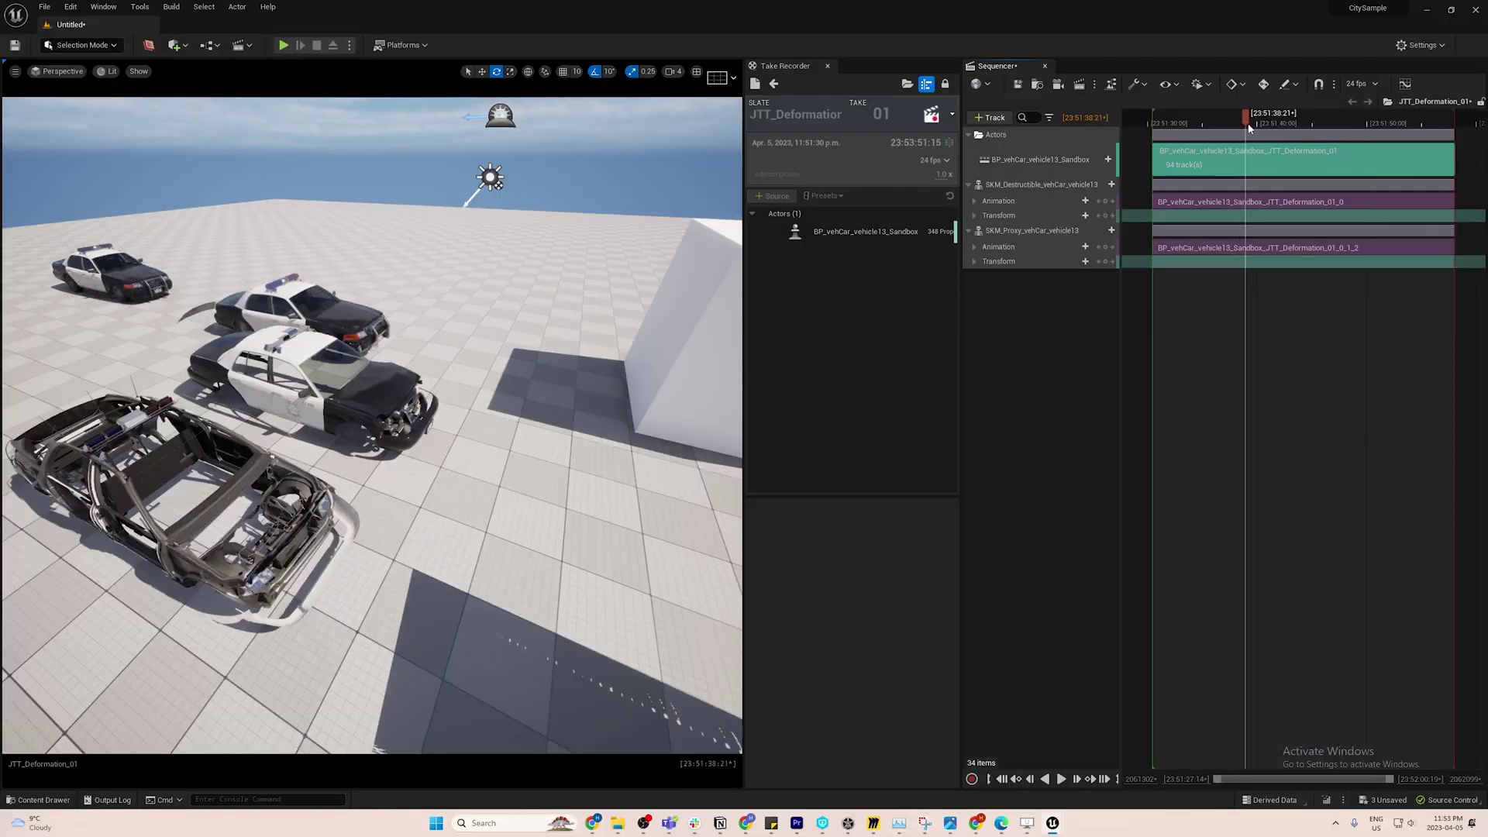
Scrub and play the JTT_Deformation_01 take to watch the police car crumple against the block.
left_click_drag(1250, 129, 1262, 129)
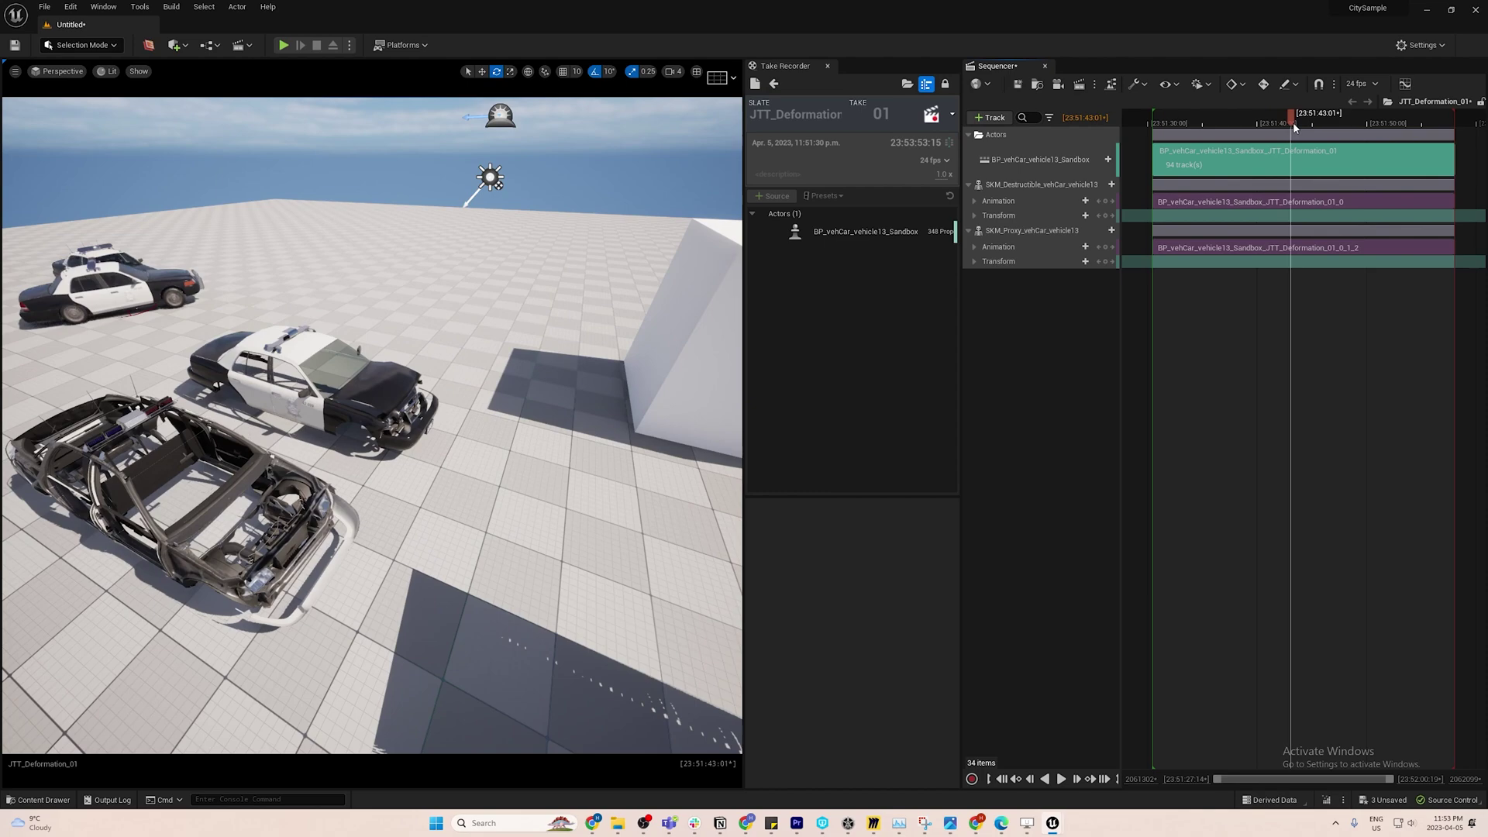
key("space")
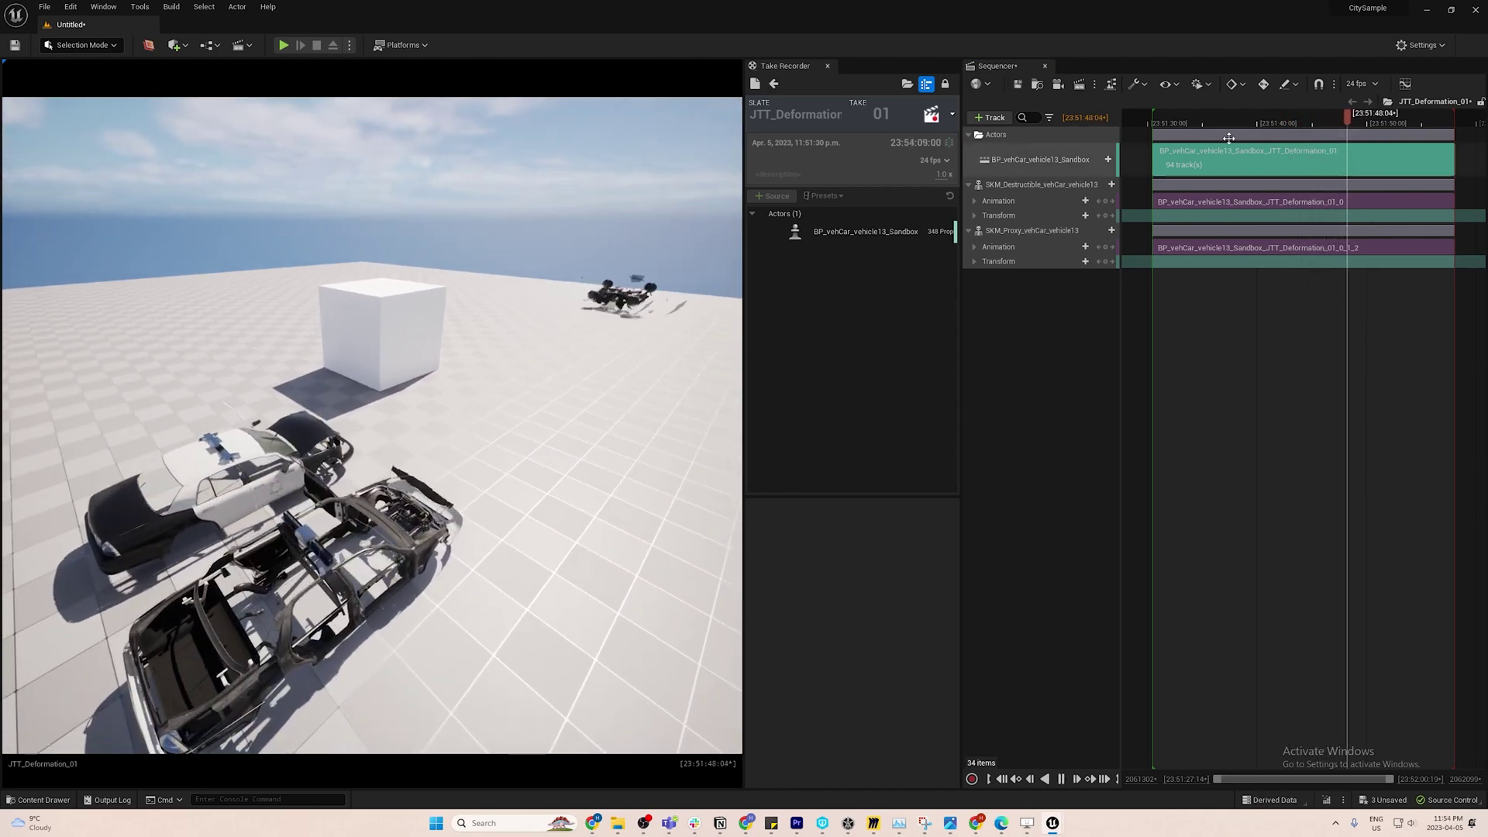
left_click_drag(1399, 124, 1408, 124)
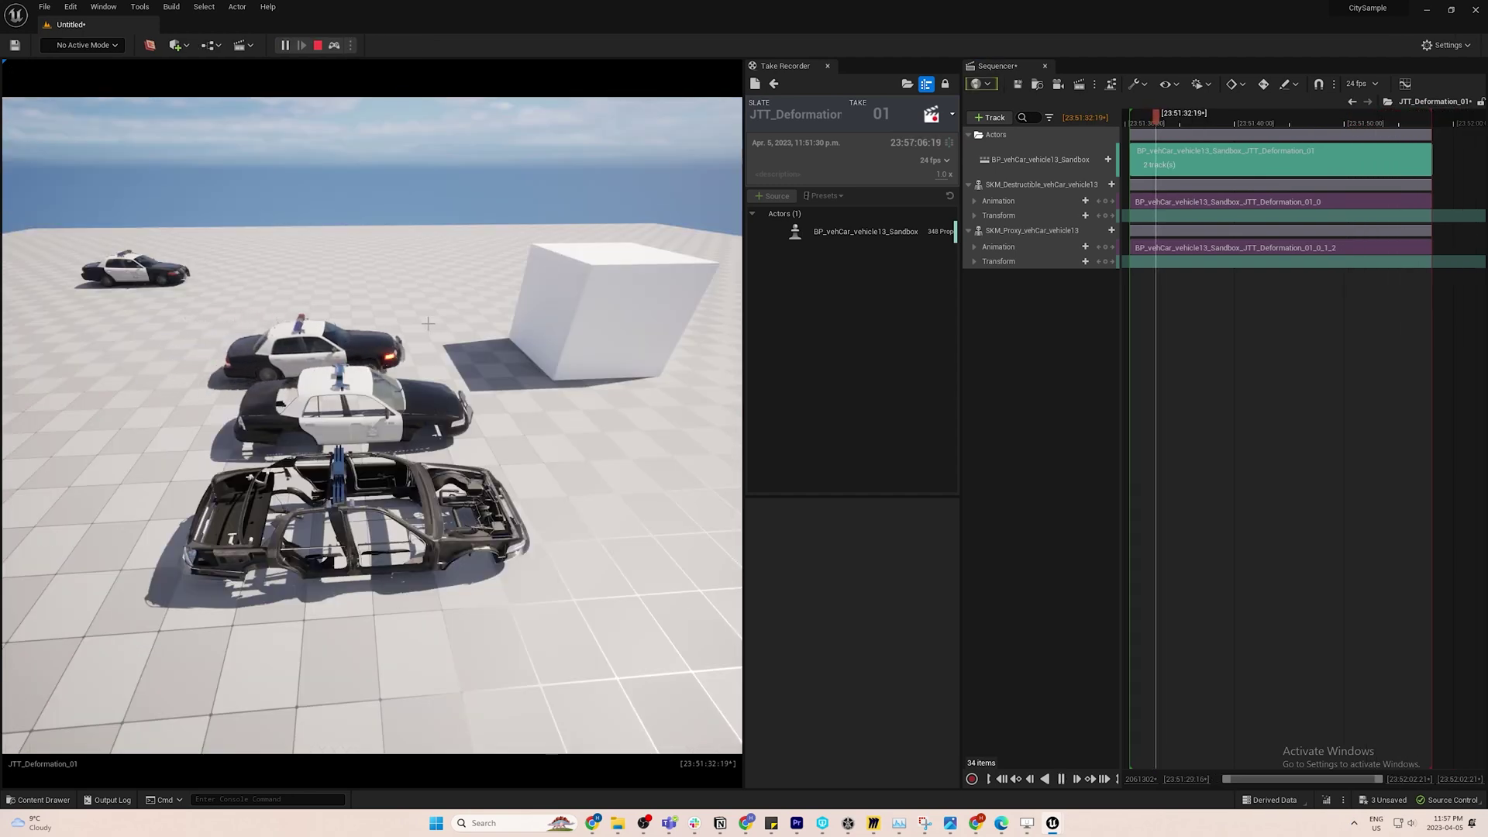